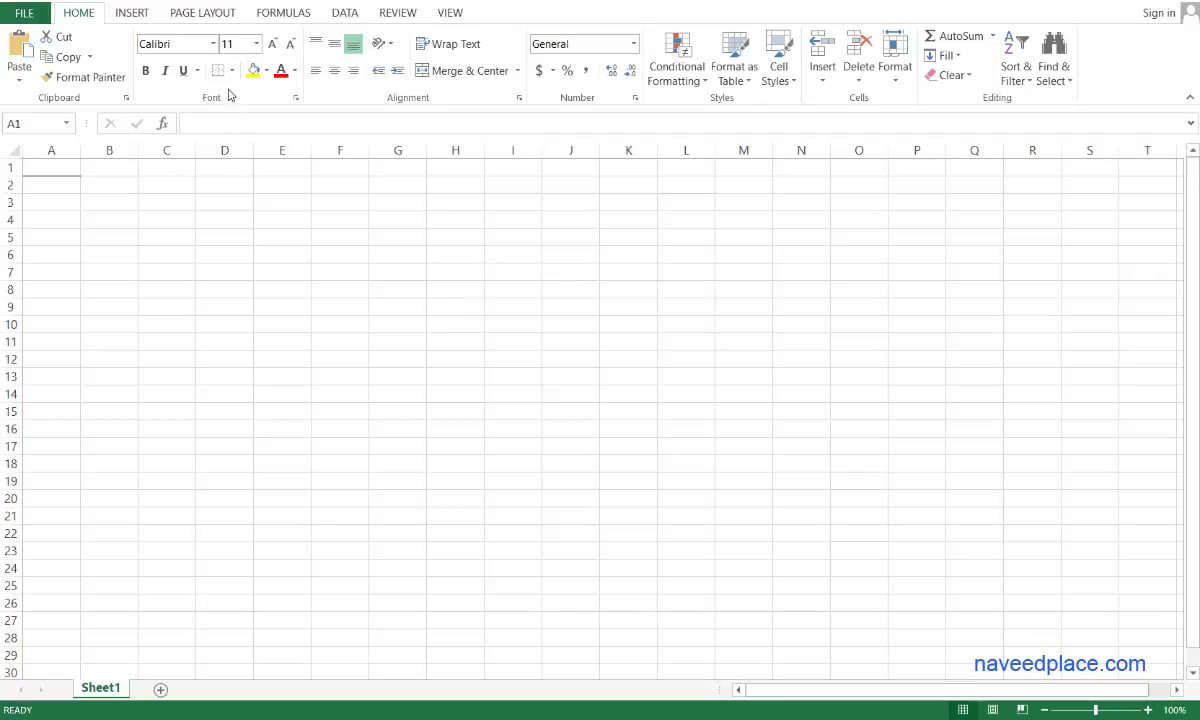
# Step: Examine the print preview of the empty worksheet, then return to the sheet
pyautogui.click(241, 270)
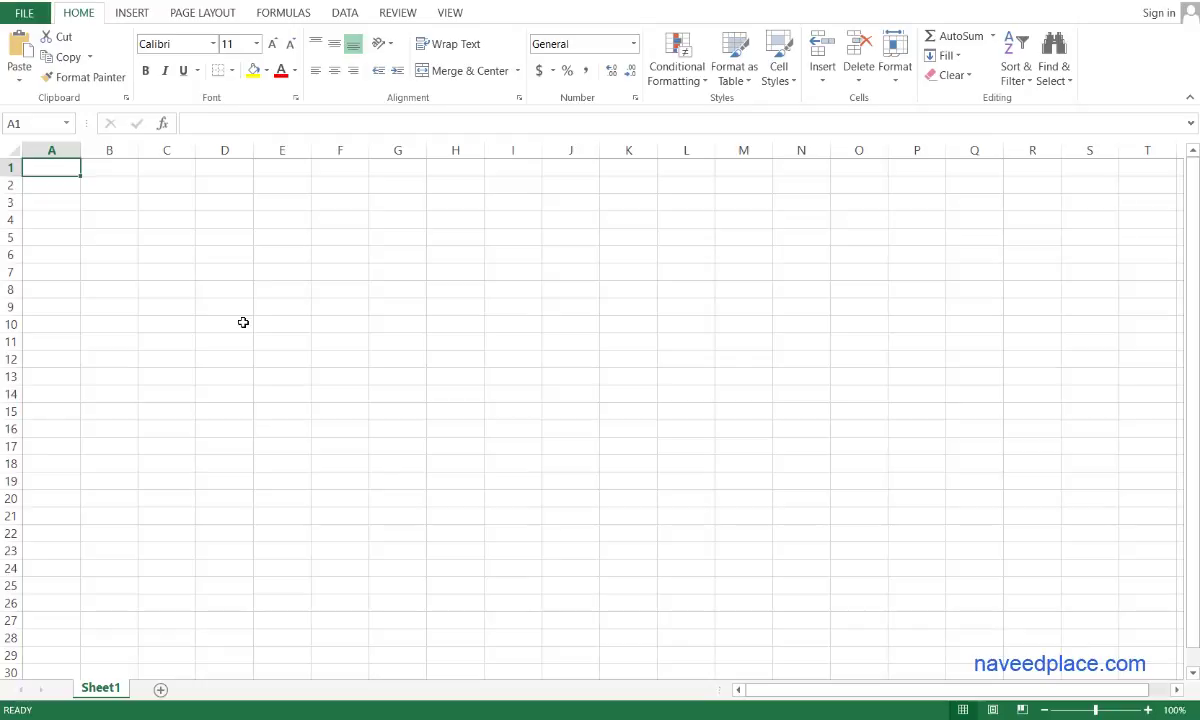
pyautogui.hotkey('ctrl', 'p')
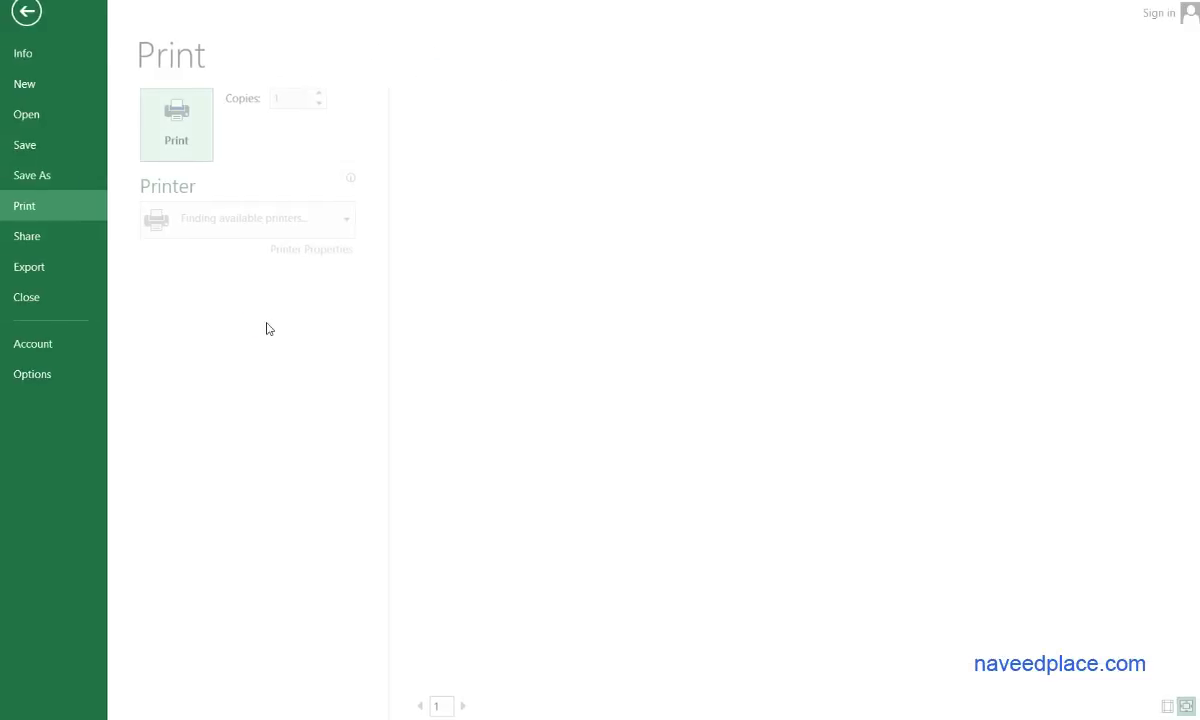
pyautogui.press('Escape')
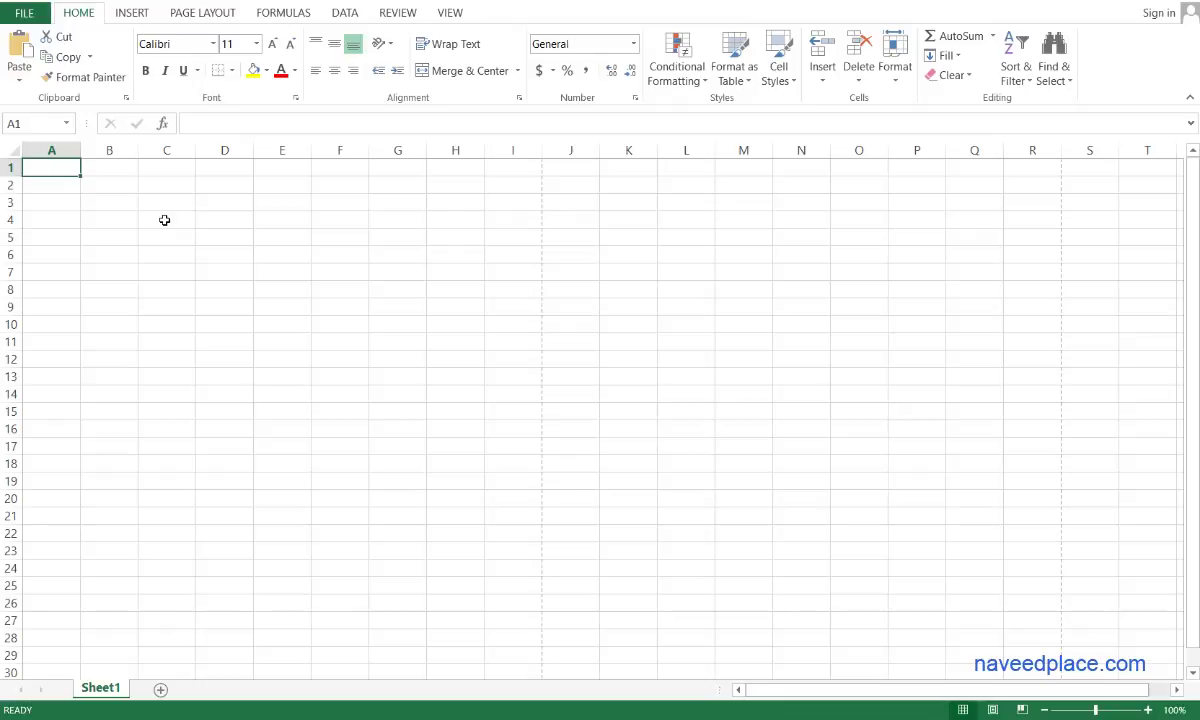
pyautogui.hotkey('ctrl', 'p')
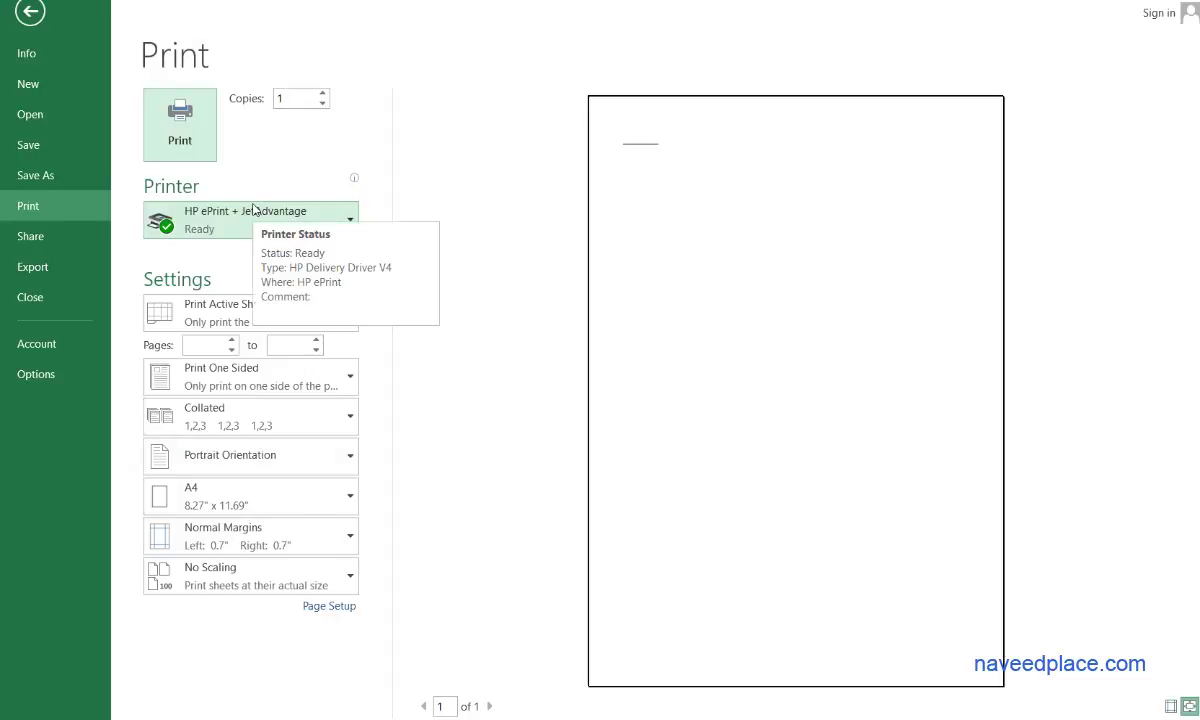
pyautogui.click(675, 257)
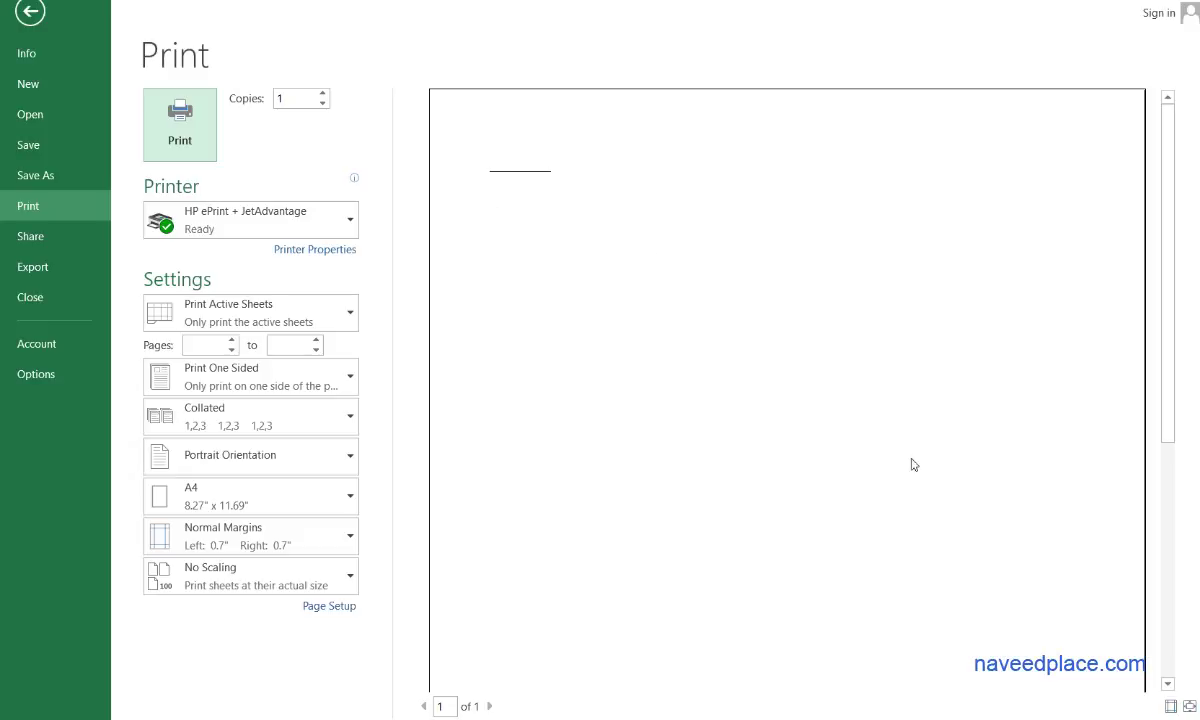
pyautogui.press('Escape')
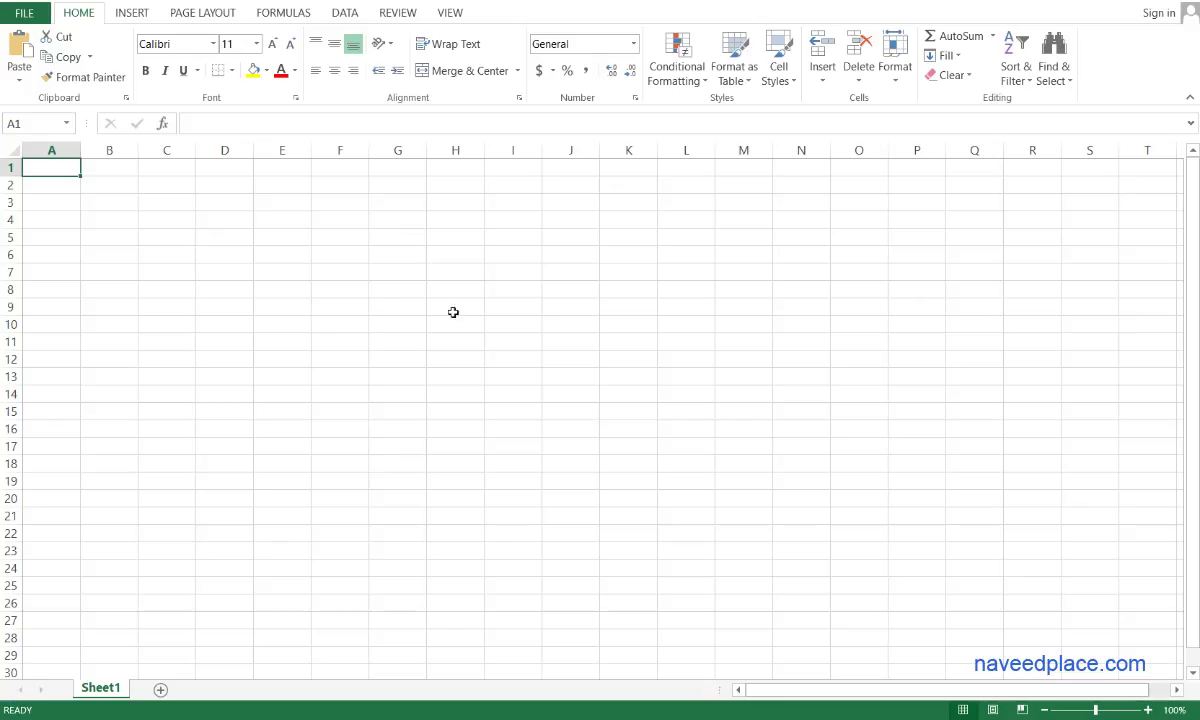
pyautogui.click(348, 341)
pyautogui.moveTo(330, 273); pyautogui.dragTo(844, 635)
pyautogui.click(402, 312)
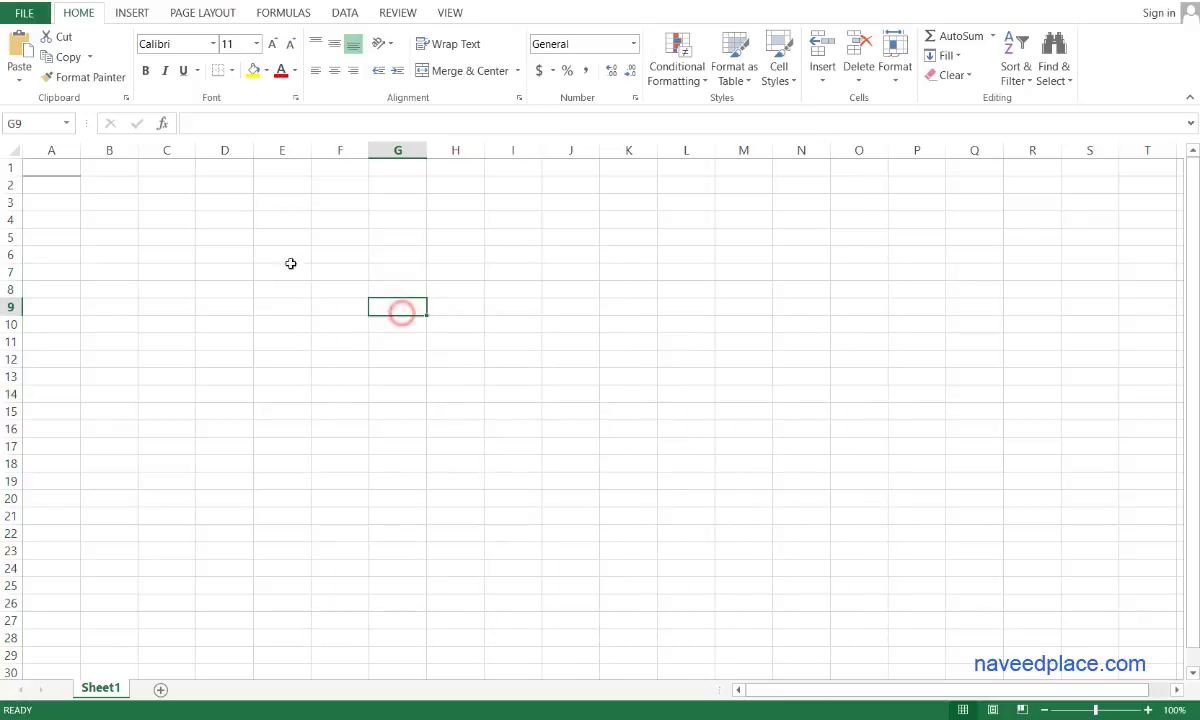
pyautogui.moveTo(195, 204); pyautogui.dragTo(220, 236)
pyautogui.moveTo(288, 418); pyautogui.dragTo(686, 482)
pyautogui.click(627, 474)
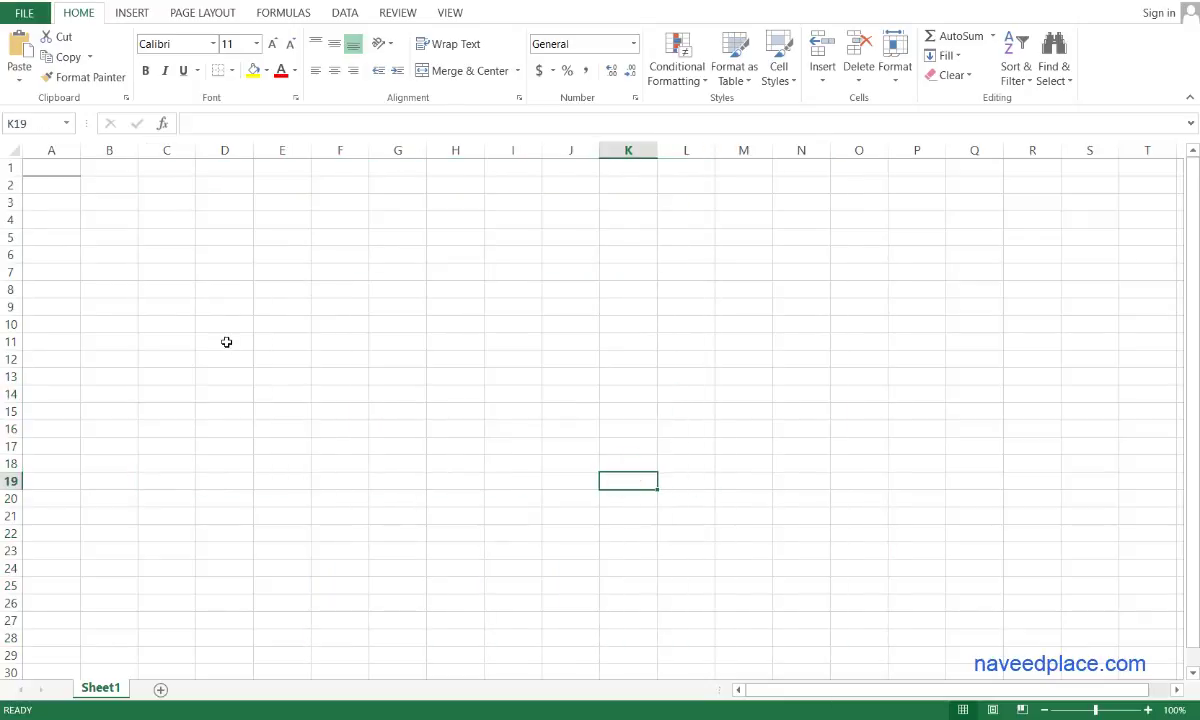
# Step: Hide the worksheet gridlines and show them again
pyautogui.click(451, 22)
pyautogui.click(207, 72)
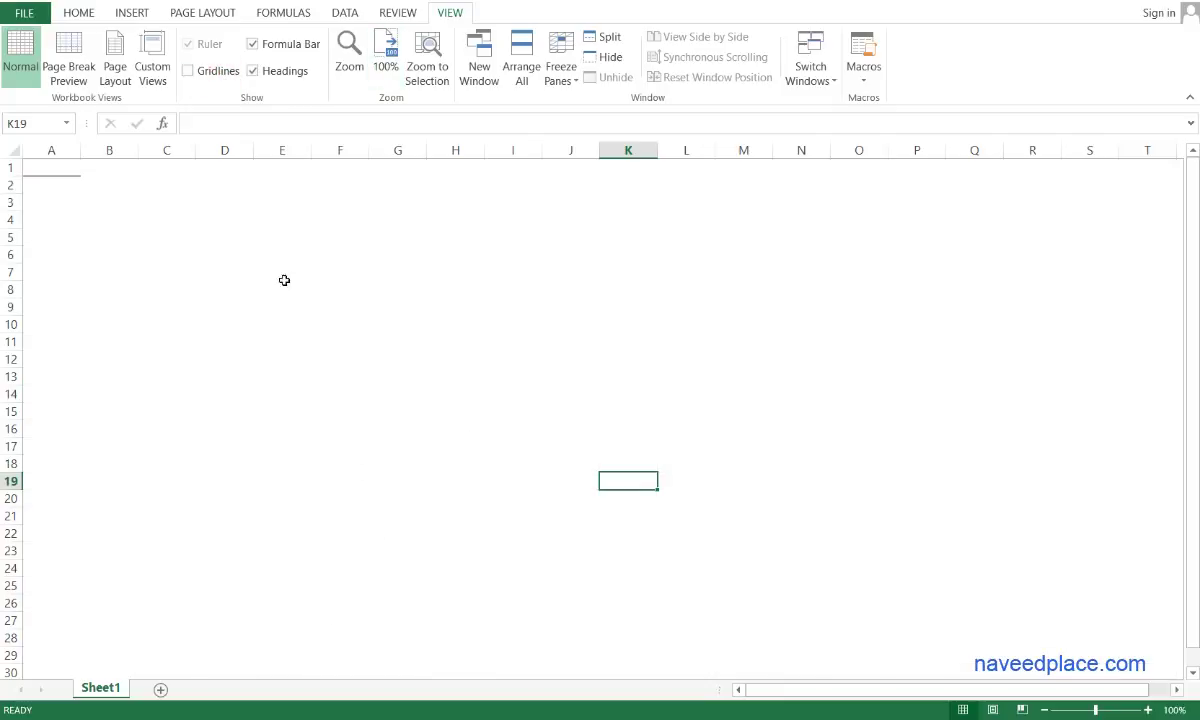
pyautogui.click(210, 75)
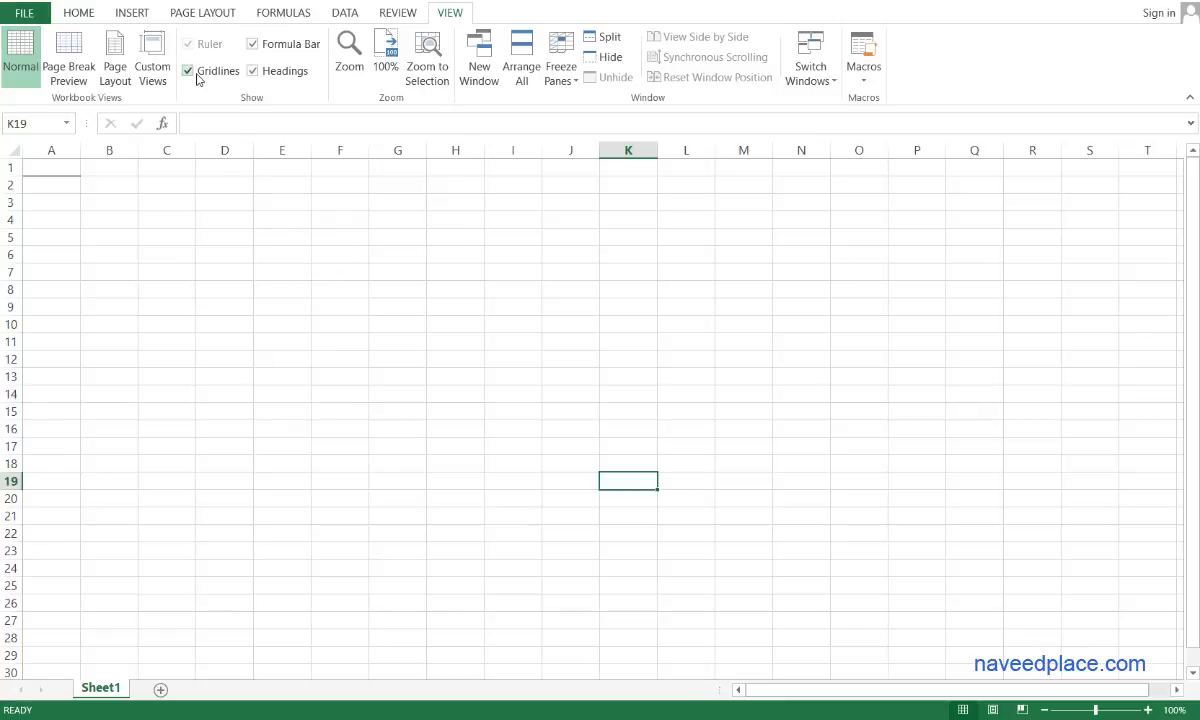
# Step: Apply All Borders to the range B4:I27 and check the bordered table in the print preview
pyautogui.click(80, 14)
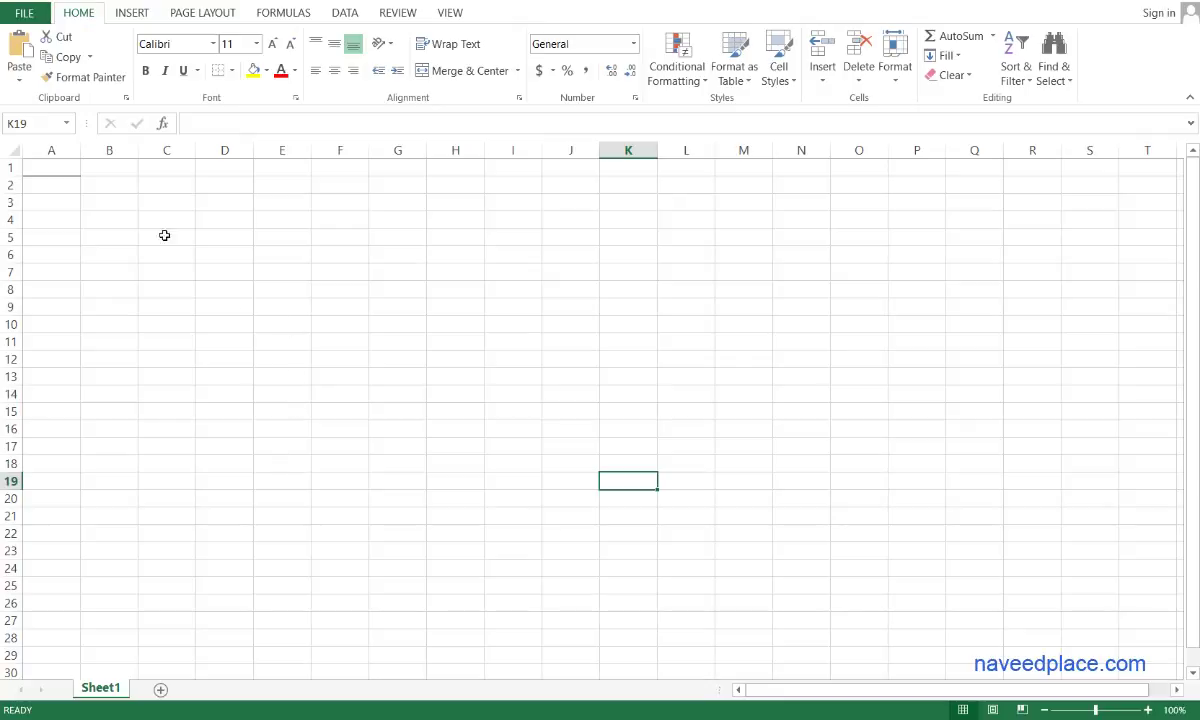
pyautogui.moveTo(98, 222); pyautogui.dragTo(485, 620)
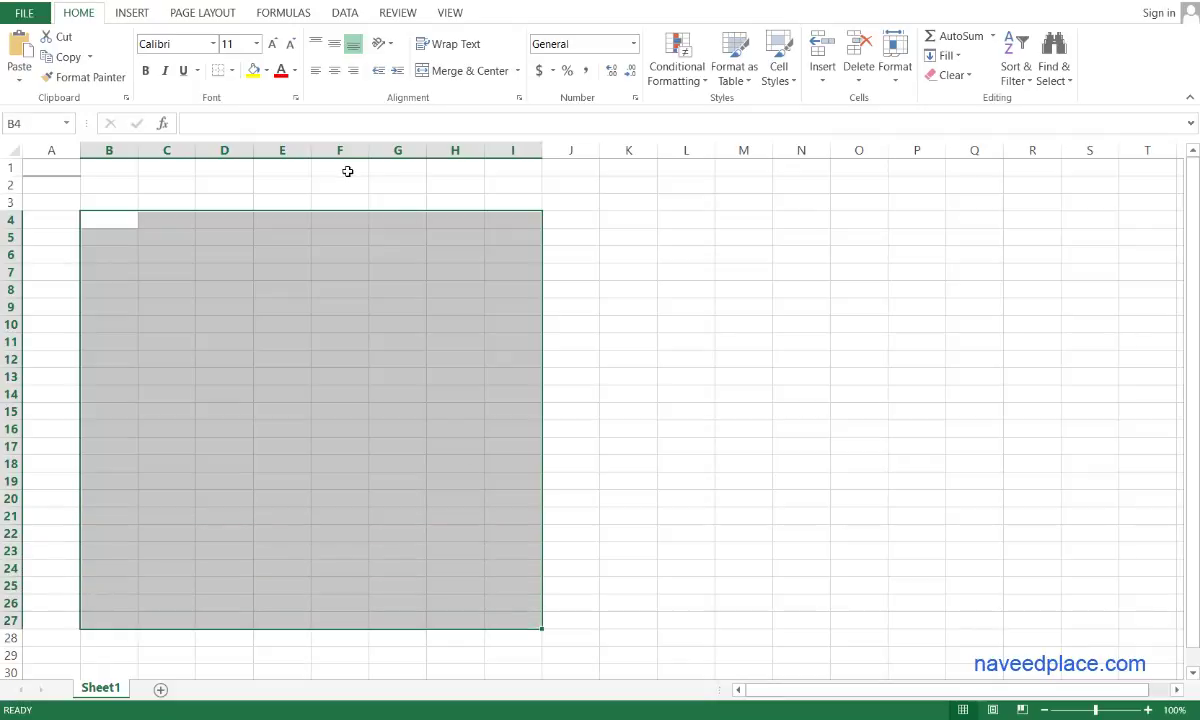
pyautogui.click(228, 70)
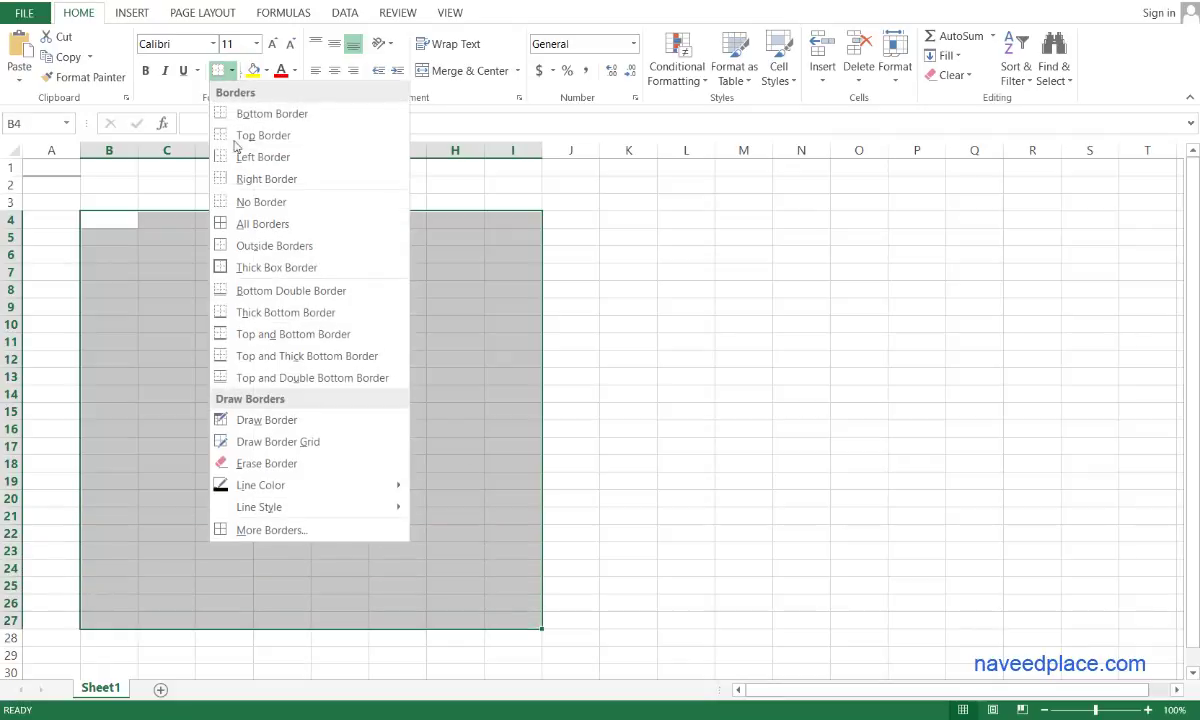
pyautogui.click(278, 226)
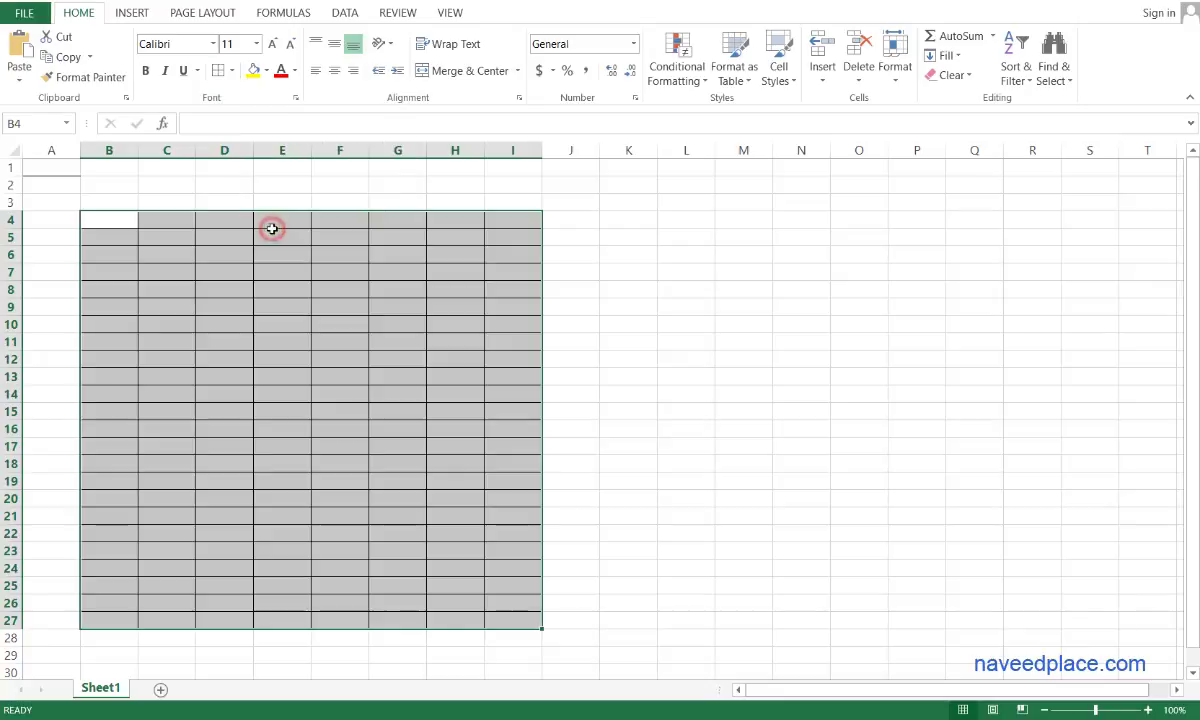
pyautogui.click(571, 308)
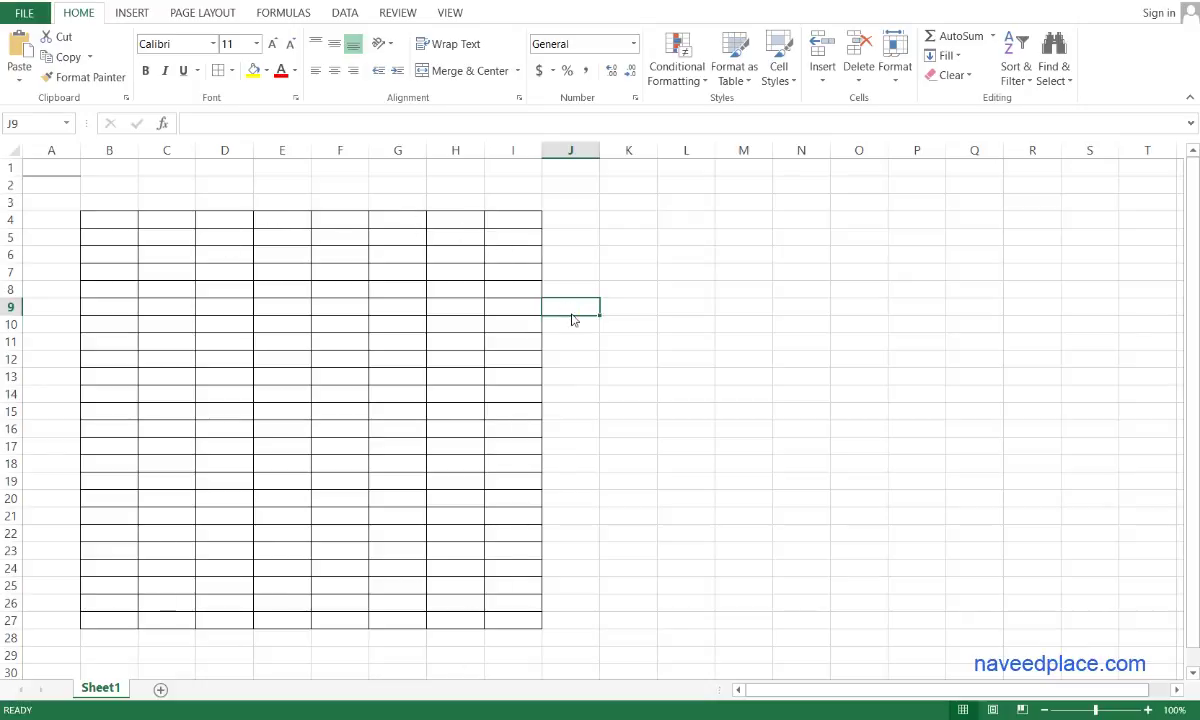
pyautogui.hotkey('ctrl', 'p')
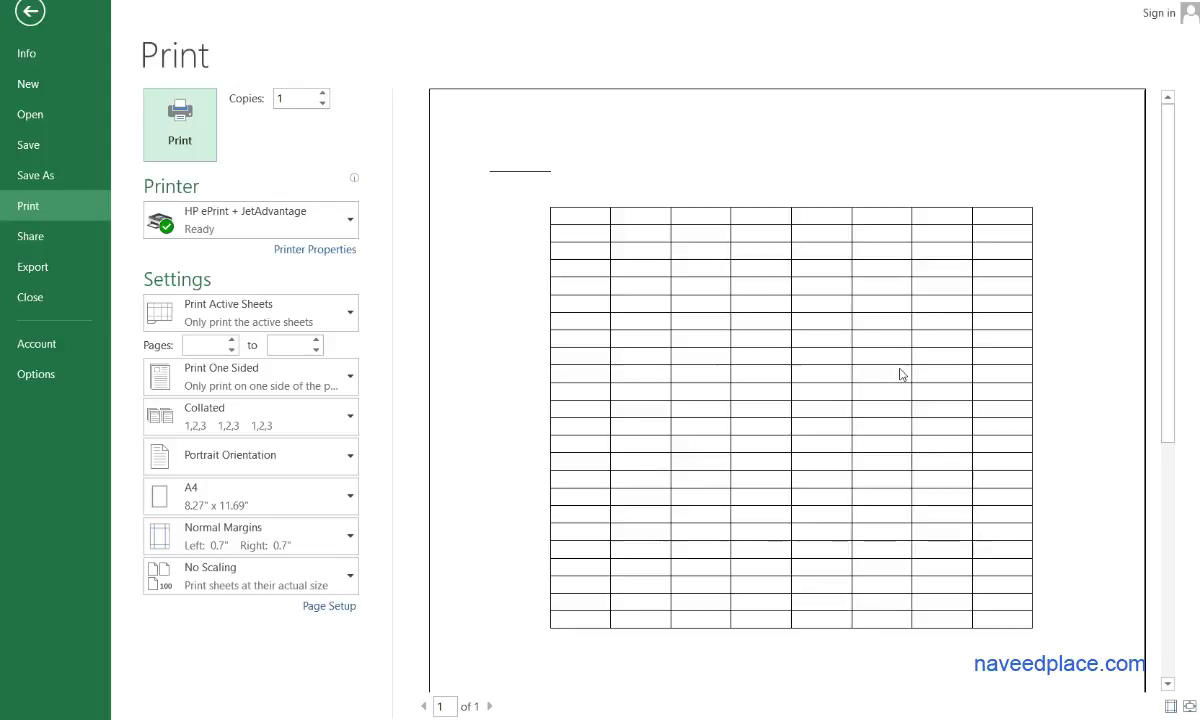
pyautogui.press('Escape')
# Step: Draw freehand borders: a box around I6:O27, a box around M7:M25, and a line under J14:N14
pyautogui.moveTo(108, 219); pyautogui.dragTo(510, 640)
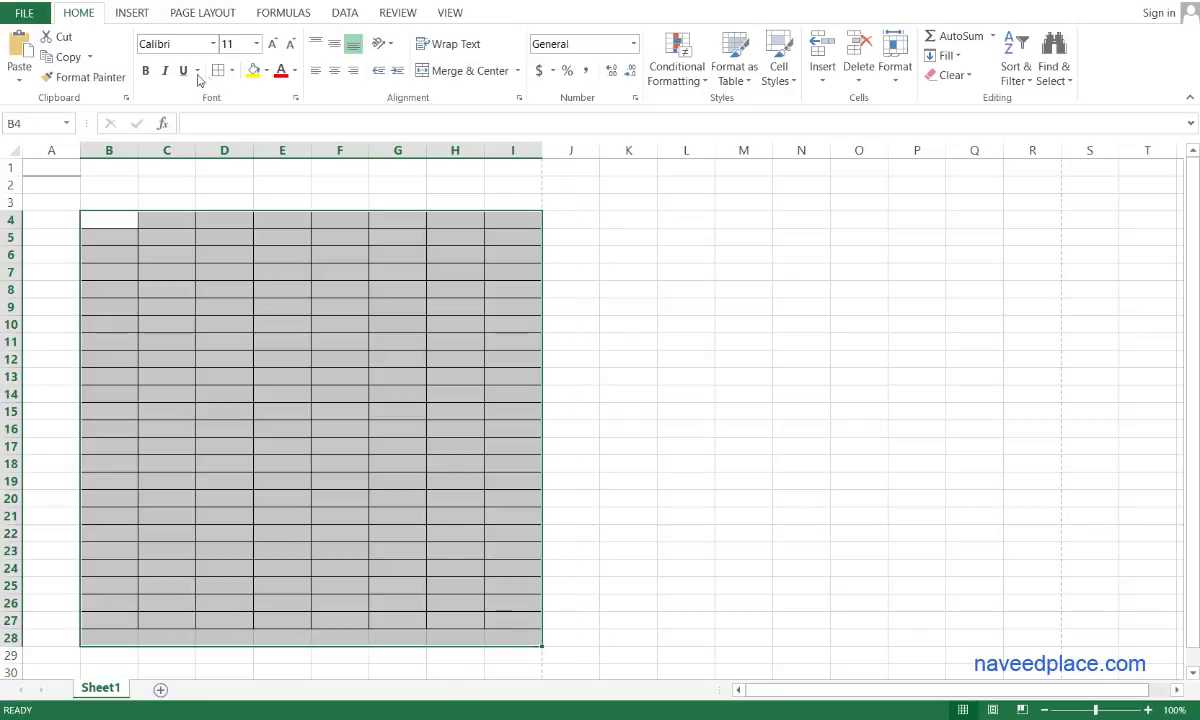
pyautogui.click(231, 70)
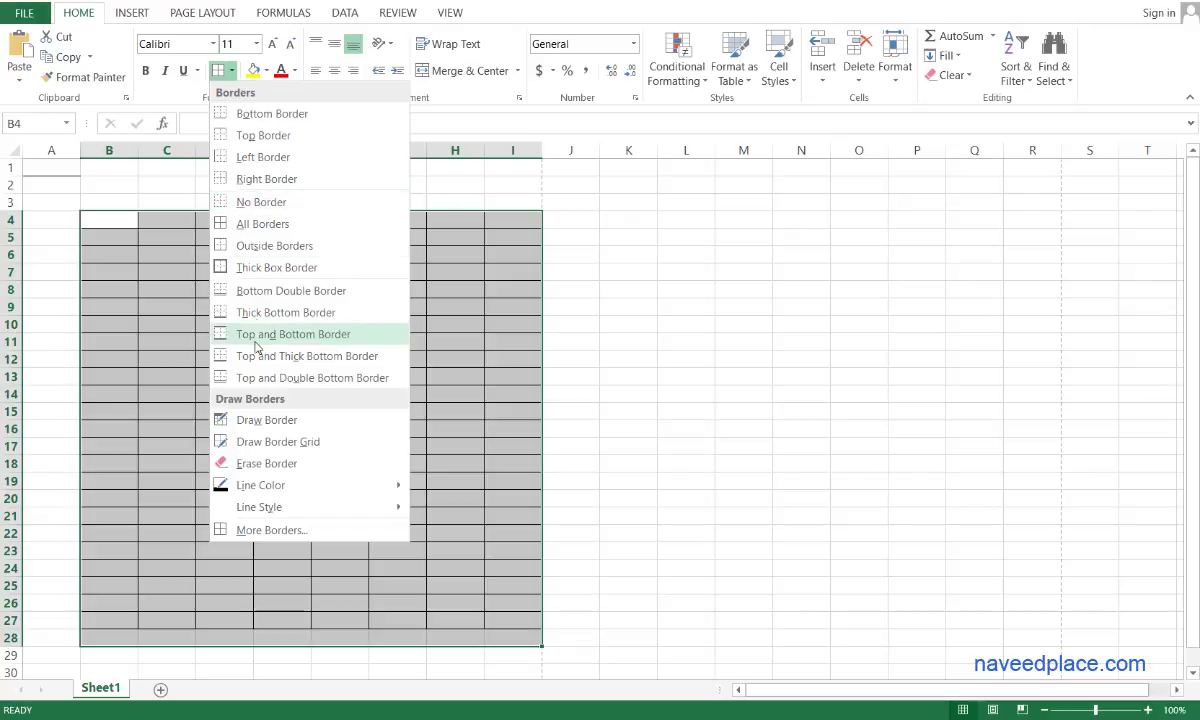
pyautogui.click(270, 420)
pyautogui.moveTo(487, 247)
pyautogui.mouseDown()
pyautogui.moveTo(563, 369)
pyautogui.moveTo(838, 620)
pyautogui.mouseUp()
pyautogui.moveTo(737, 268); pyautogui.dragTo(760, 588)
pyautogui.moveTo(545, 402); pyautogui.dragTo(828, 402)
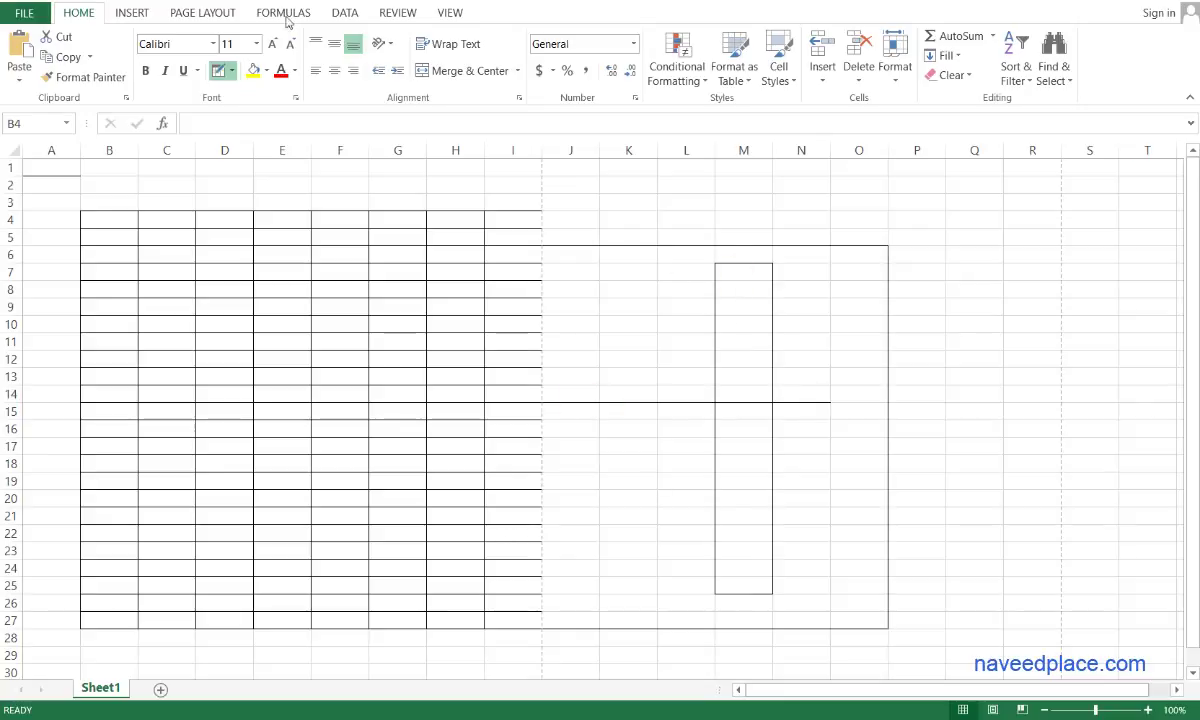
# Step: Erase the borders in D4:H22 with the Erase Border tool and dismiss the warning
pyautogui.click(231, 70)
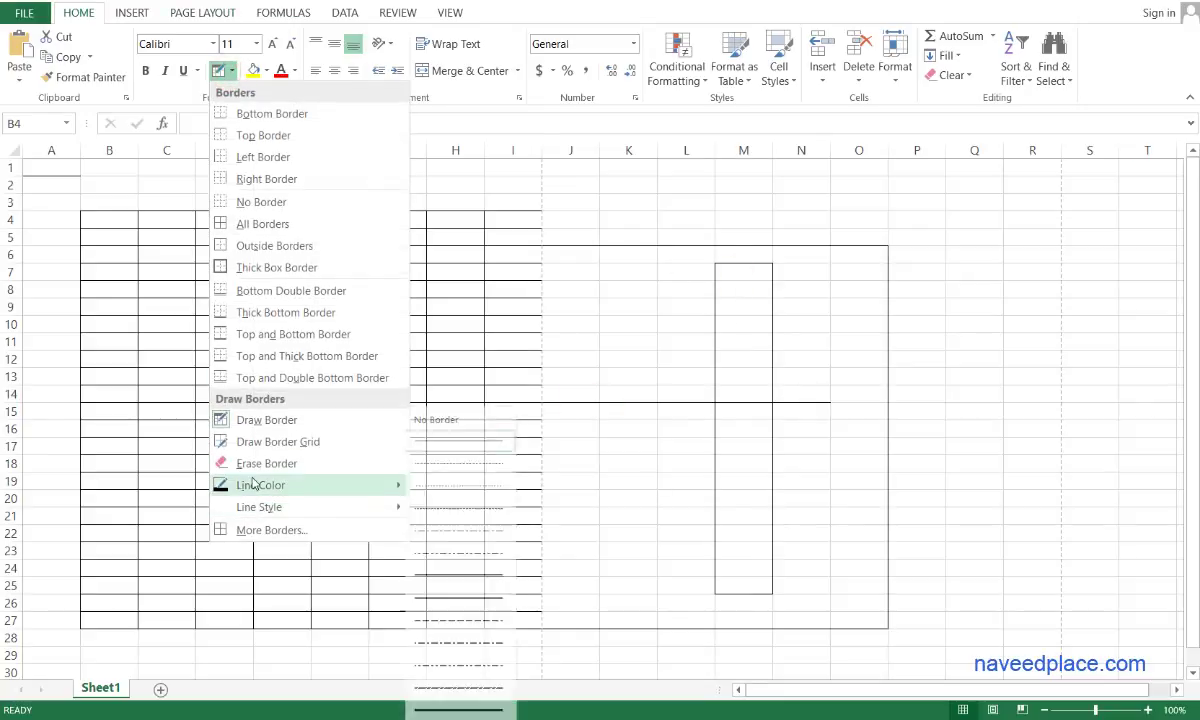
pyautogui.click(254, 468)
pyautogui.moveTo(206, 169)
pyautogui.mouseDown()
pyautogui.moveTo(407, 487)
pyautogui.moveTo(460, 533)
pyautogui.mouseUp()
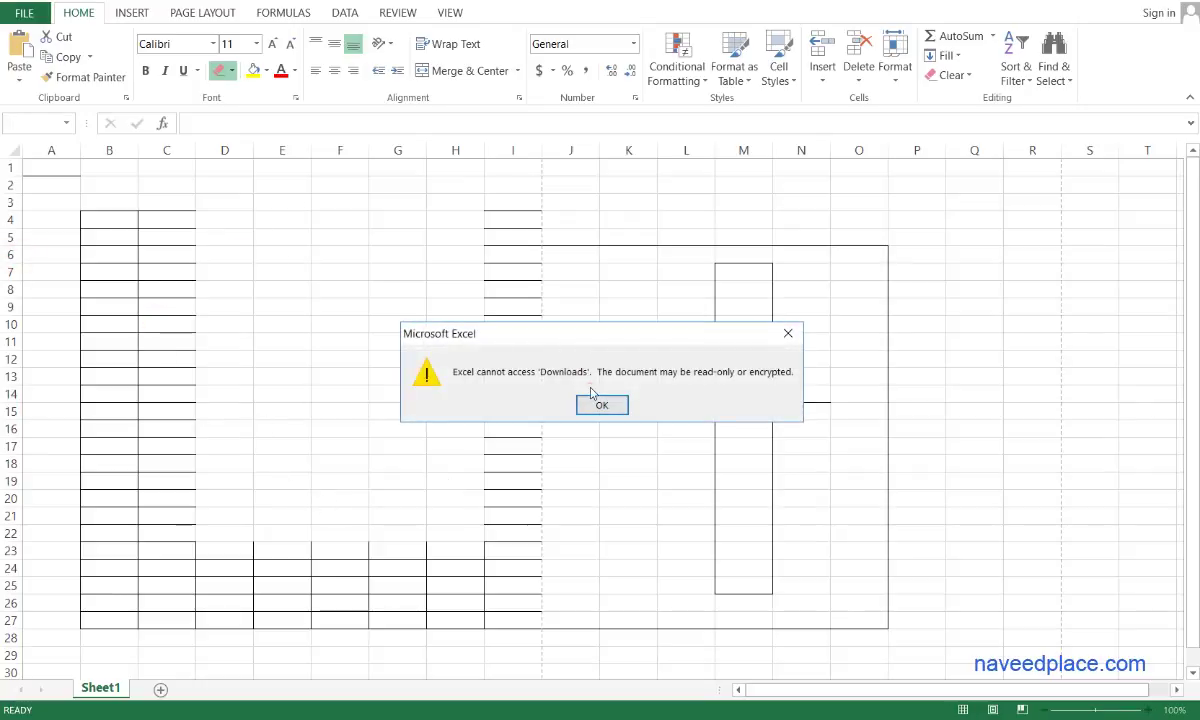
pyautogui.click(590, 404)
pyautogui.click(589, 404)
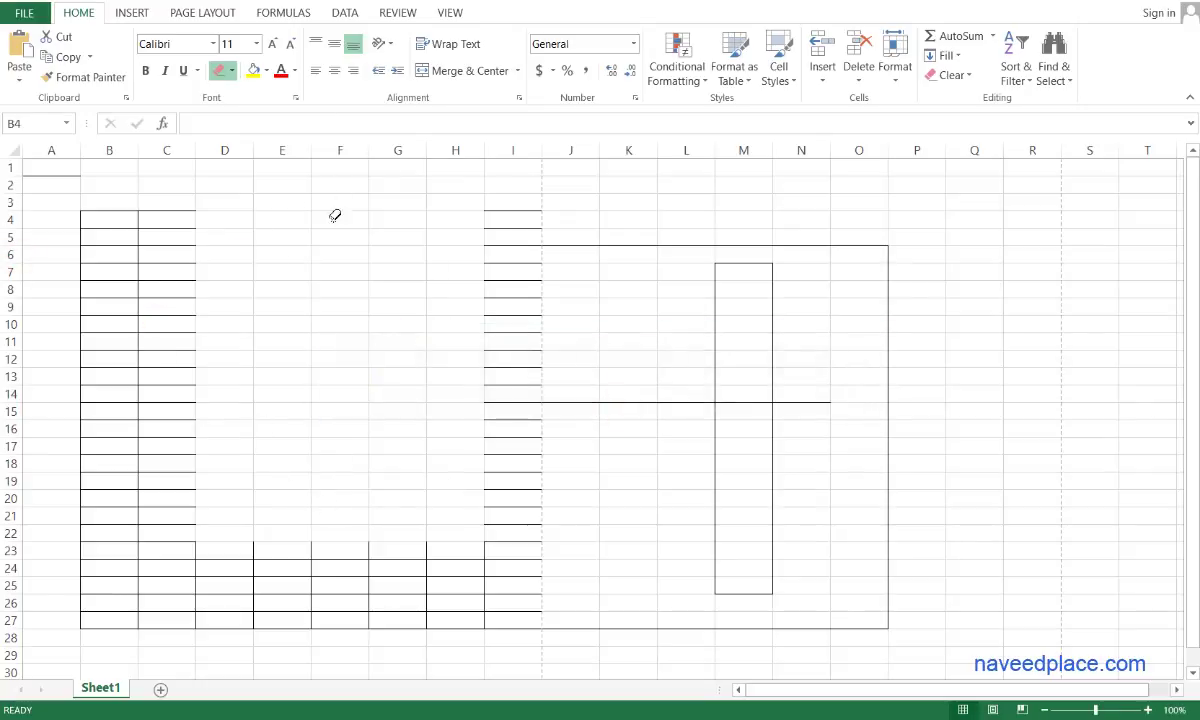
pyautogui.click(231, 72)
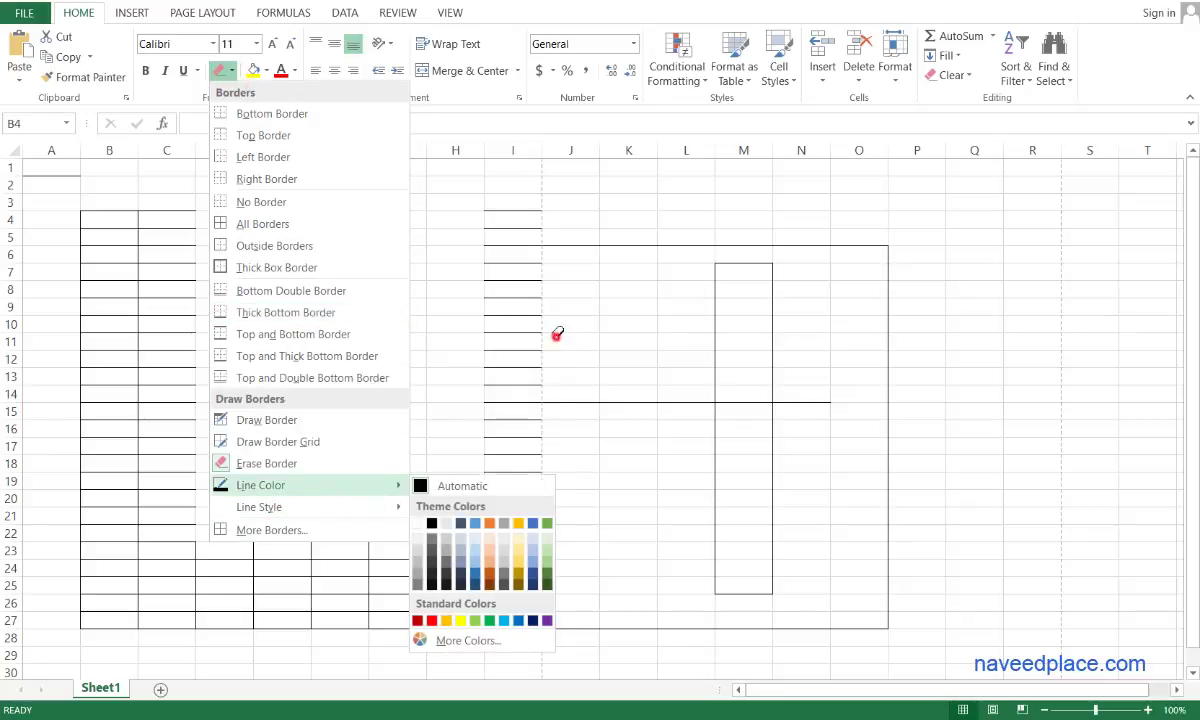
pyautogui.click(518, 310)
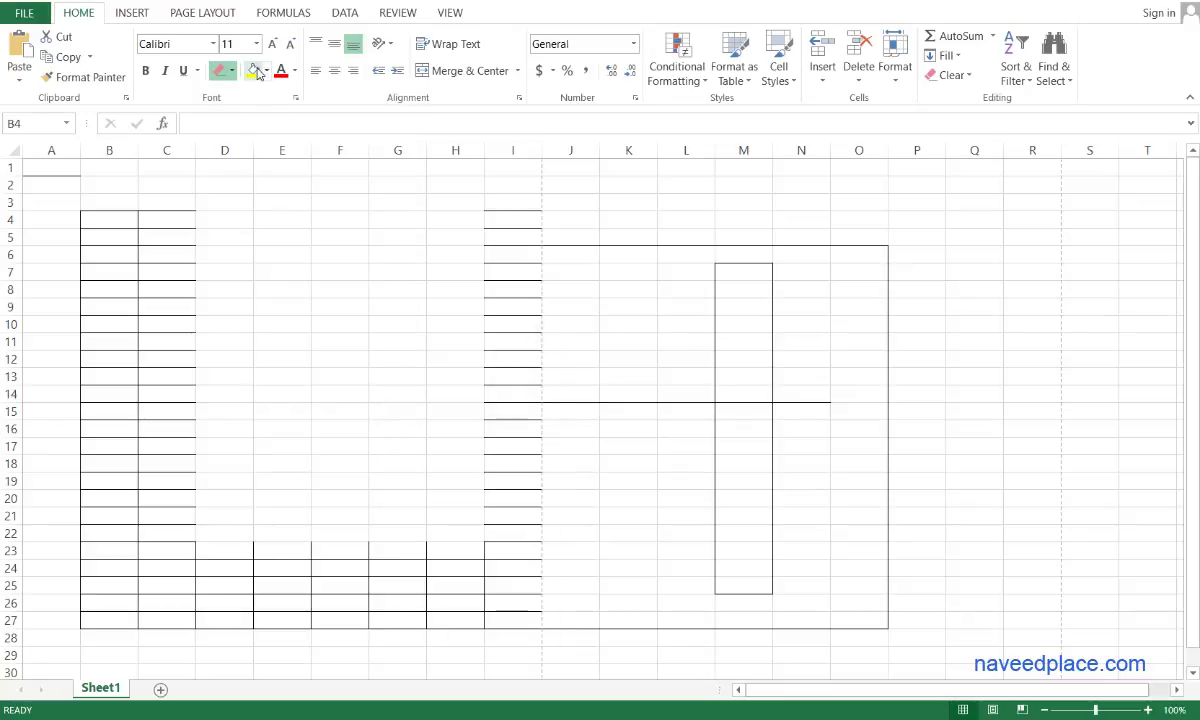
pyautogui.click(229, 290)
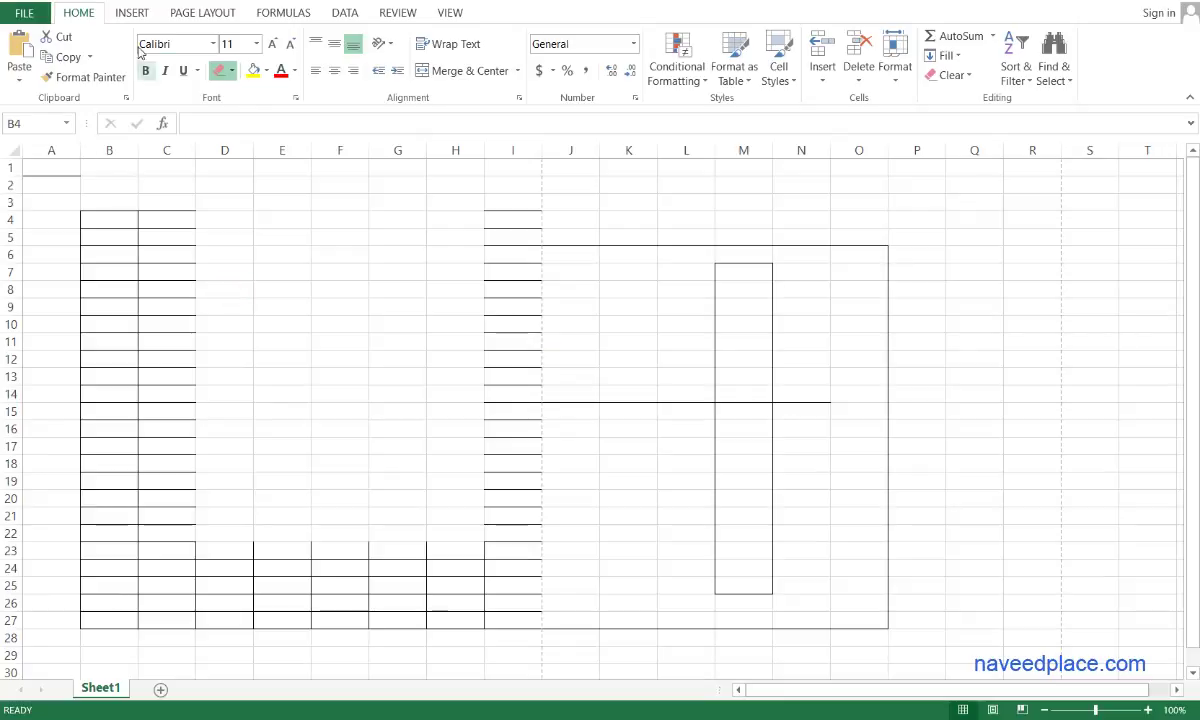
pyautogui.click(138, 166)
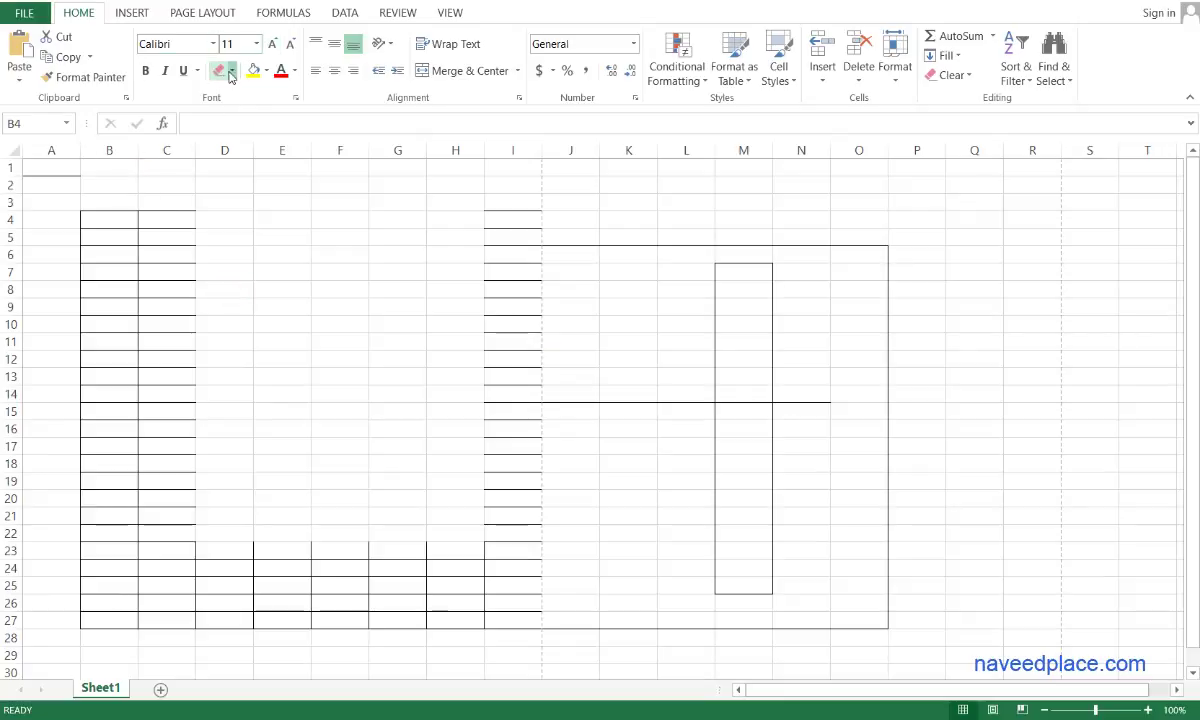
# Step: Apply a Bottom Border to the selected range B4:I28
pyautogui.click(230, 76)
pyautogui.click(233, 110)
pyautogui.click(375, 340)
pyautogui.click(282, 258)
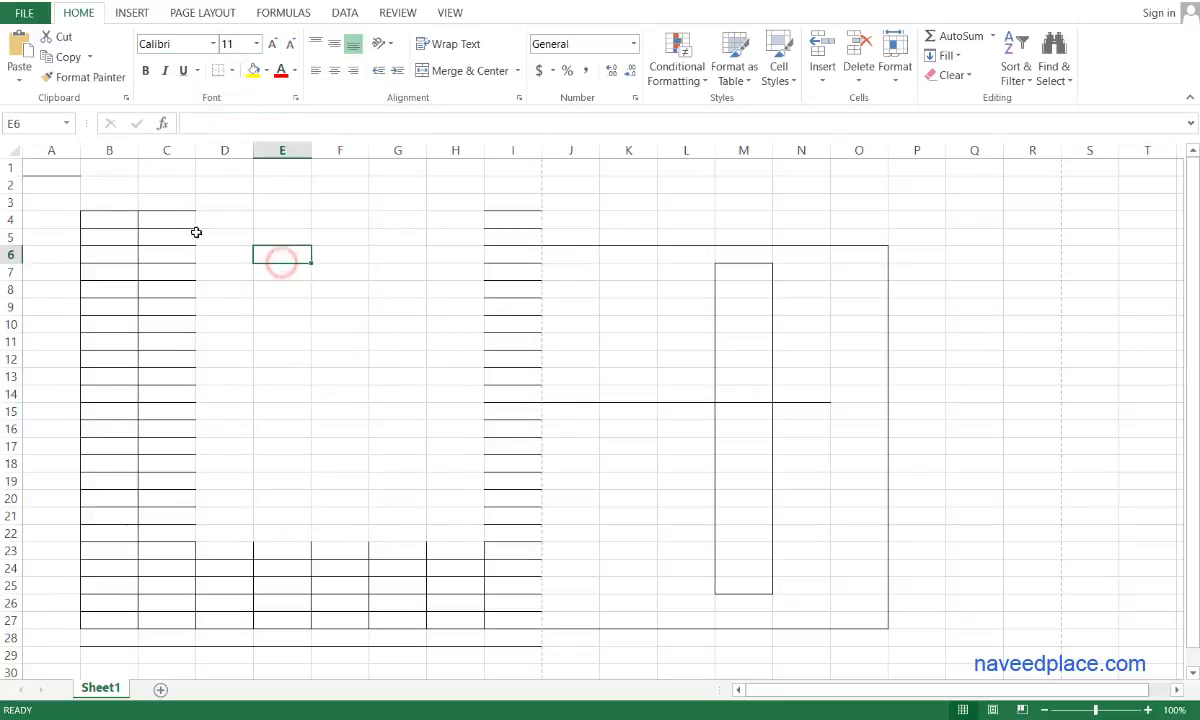
# Step: Enter the person's first name in cell B3
pyautogui.click(130, 202)
pyautogui.scroll(14, 180, 287)
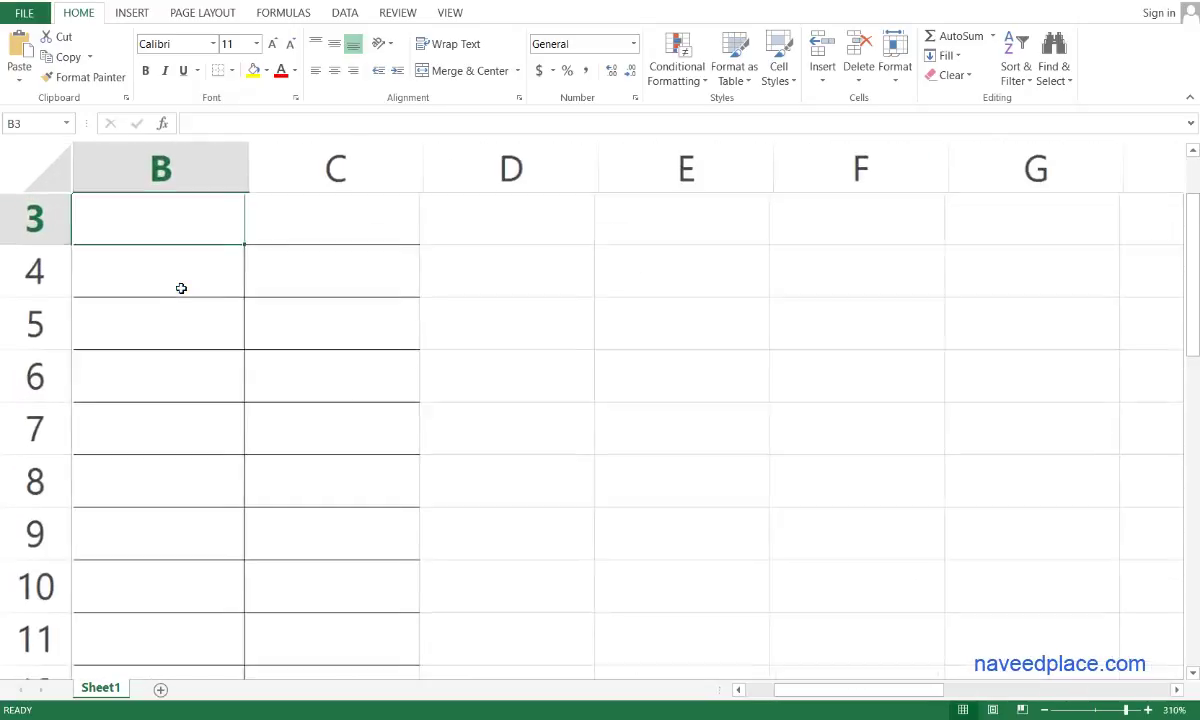
pyautogui.scroll(2, 181, 288)
pyautogui.click(222, 241)
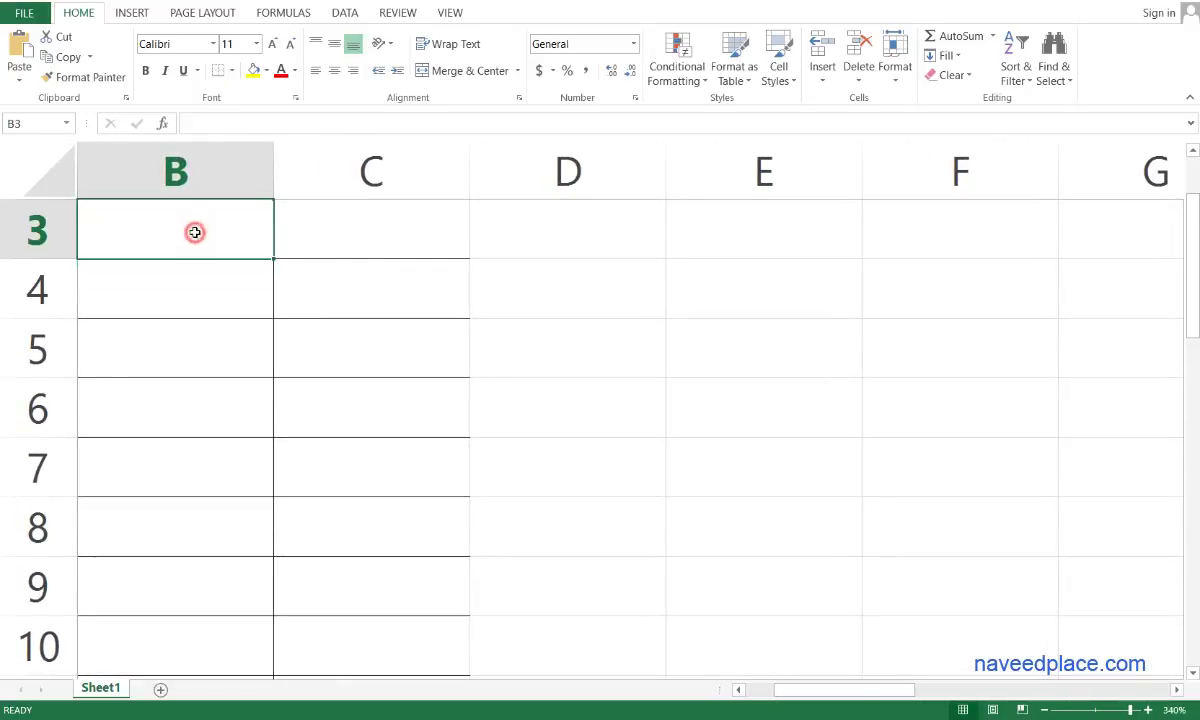
pyautogui.write('naveed')
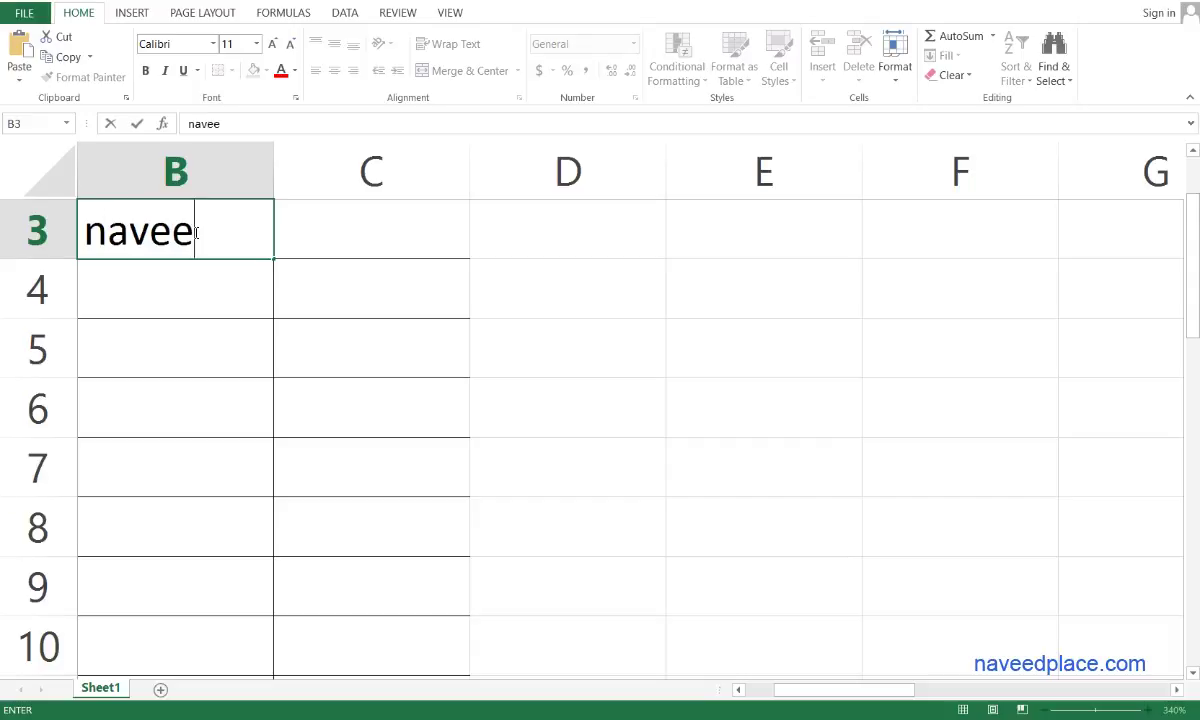
pyautogui.press('Return')
pyautogui.press('Return')
# Step: Try No Fill and light green on cell B3, and settle on a yellow fill color
pyautogui.click(126, 230)
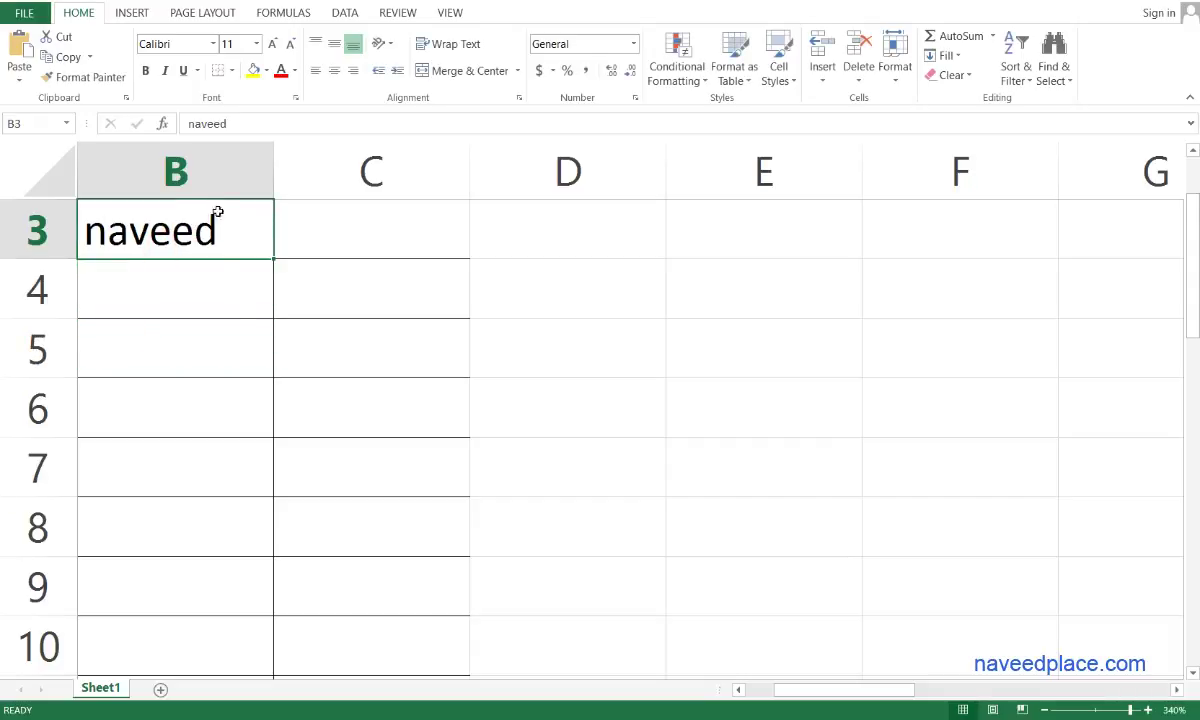
pyautogui.click(264, 72)
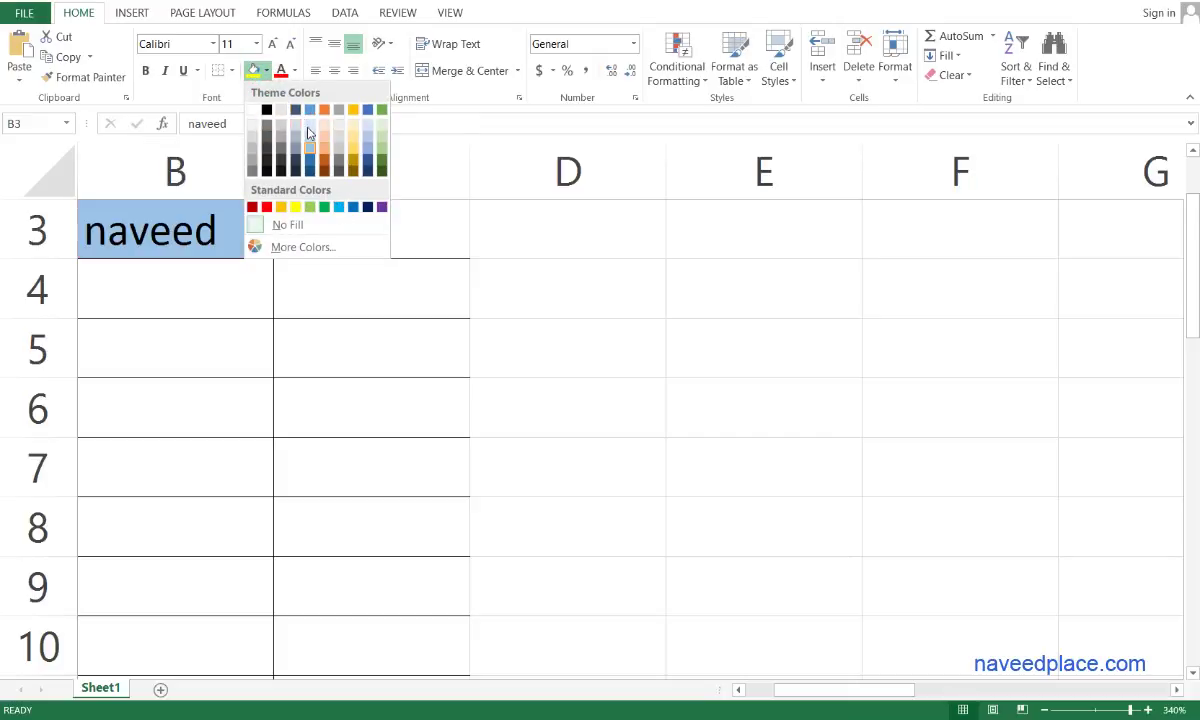
pyautogui.click(290, 224)
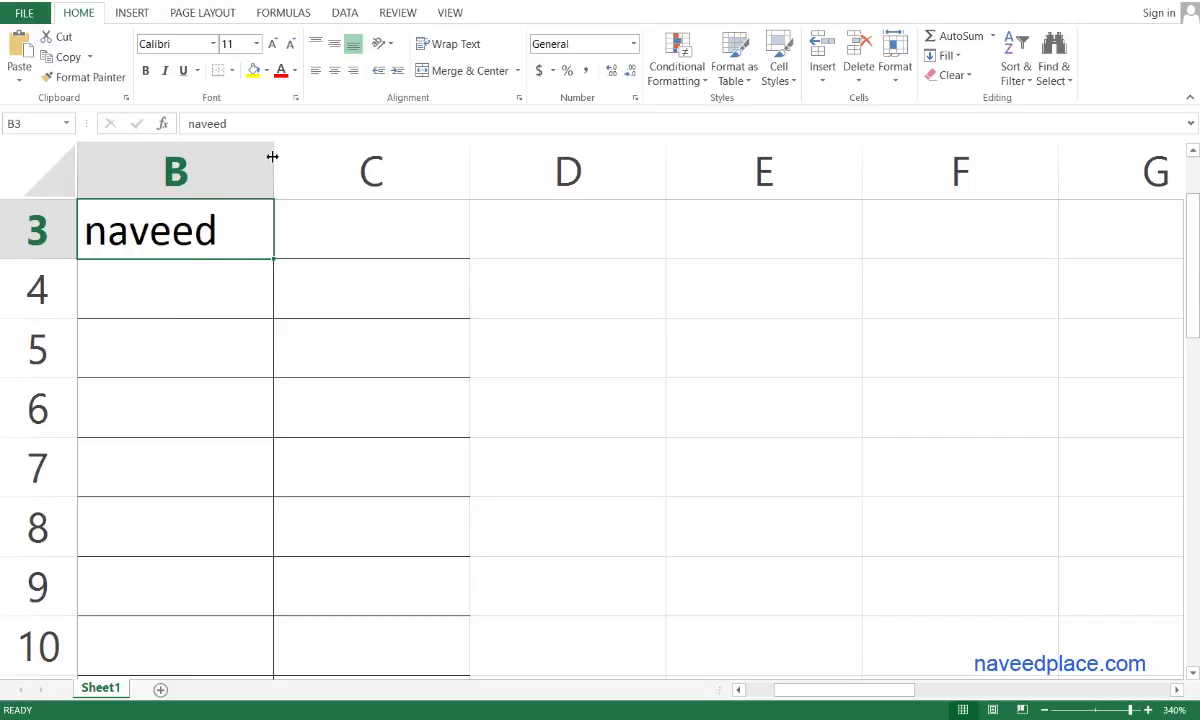
pyautogui.click(267, 72)
pyautogui.click(291, 197)
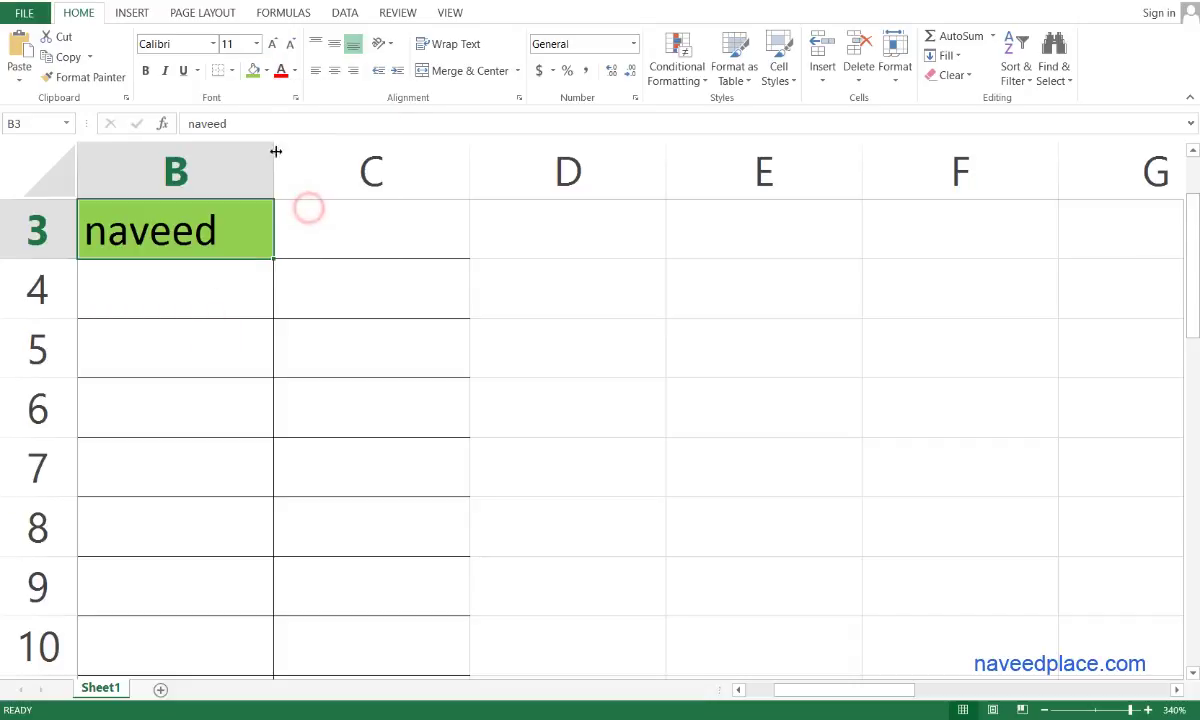
pyautogui.click(268, 76)
pyautogui.click(281, 201)
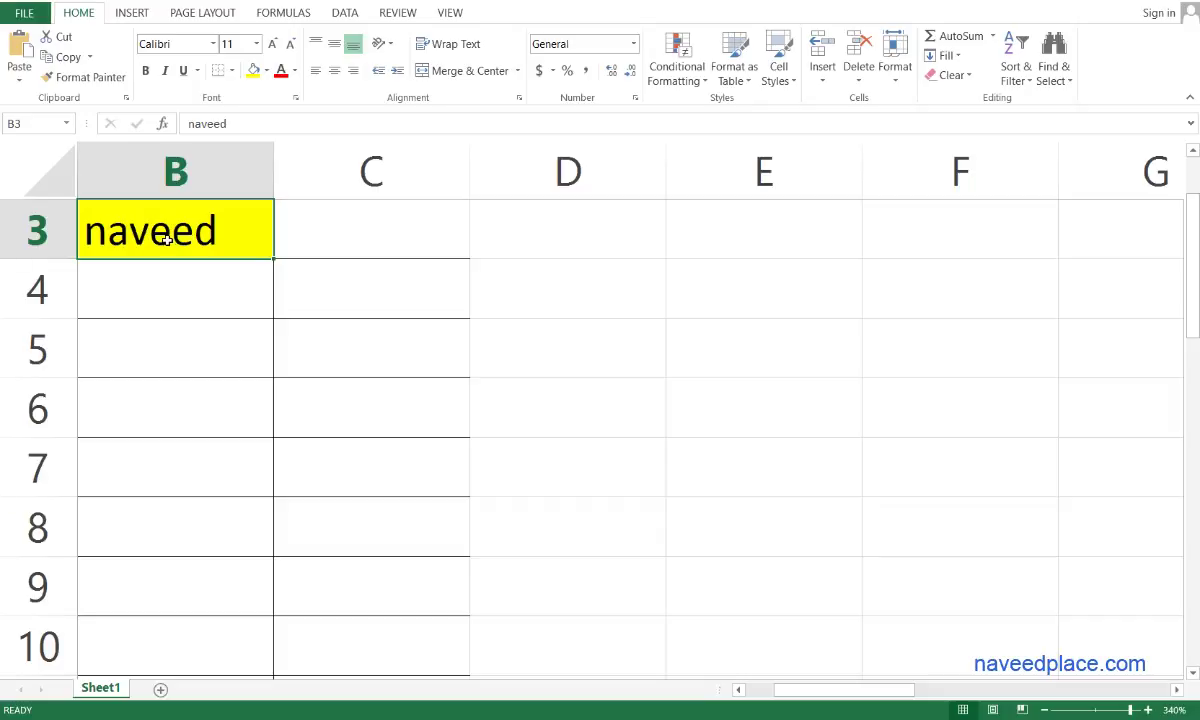
# Step: Set the font color of the text in cell B3 to a darker theme blue
pyautogui.click(294, 70)
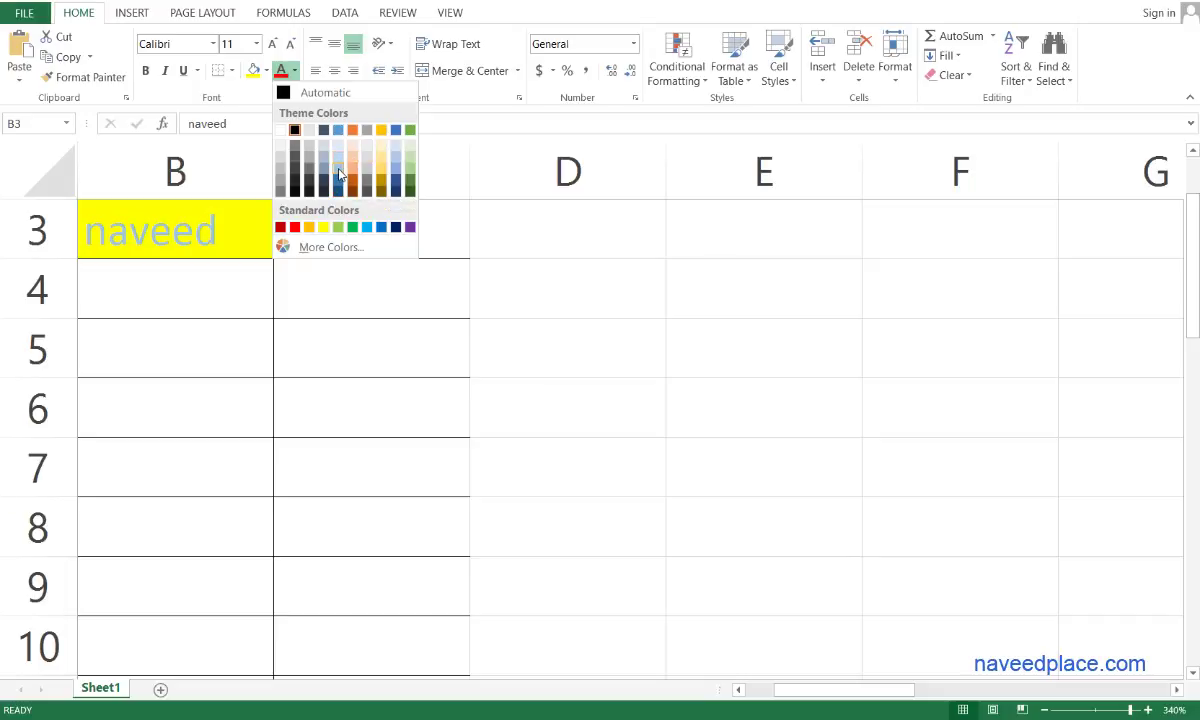
pyautogui.click(339, 183)
pyautogui.click(330, 293)
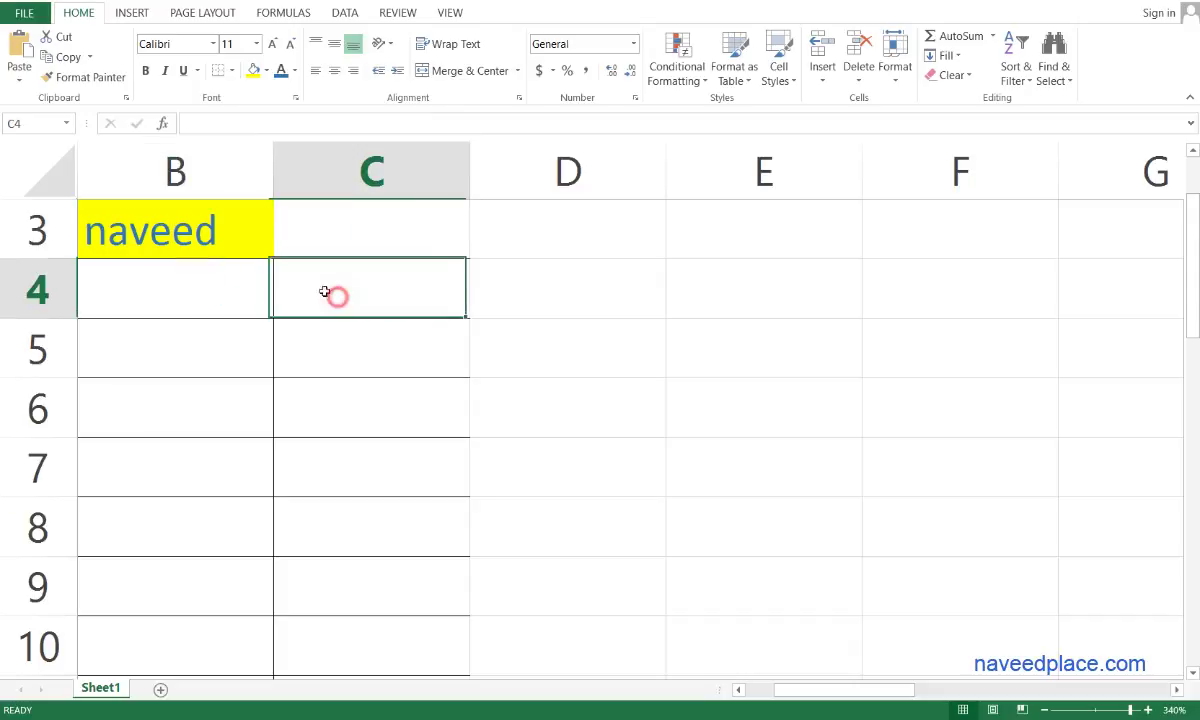
pyautogui.click(222, 243)
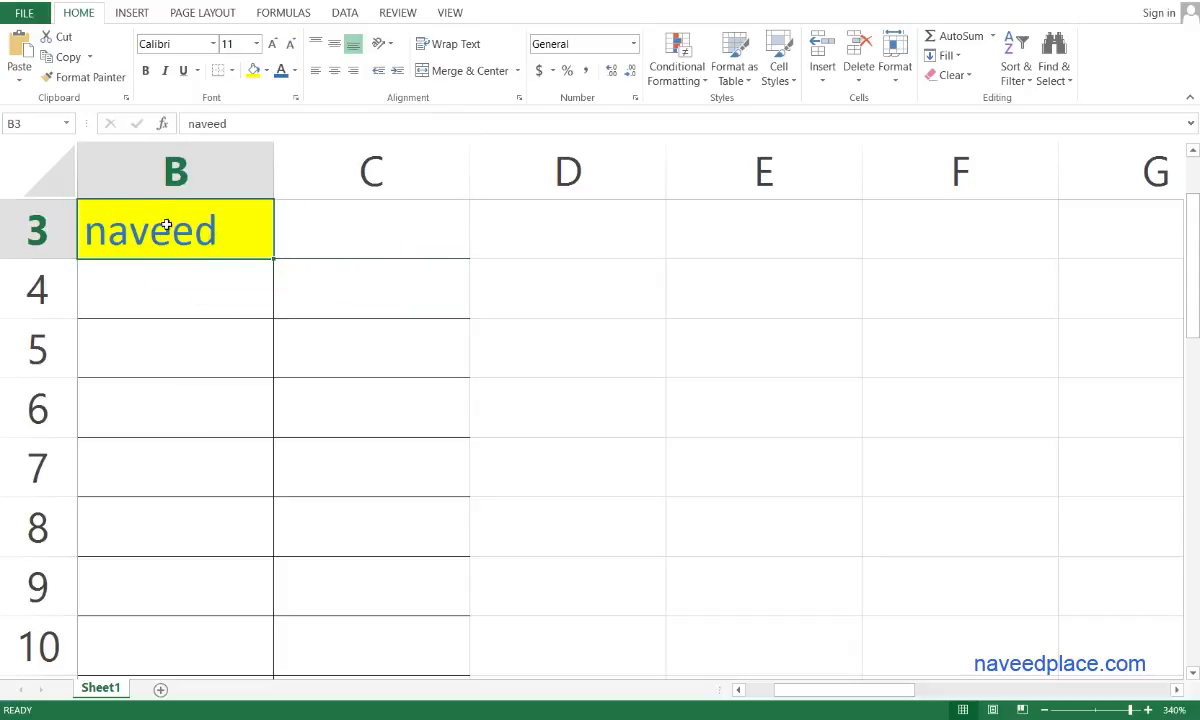
# Step: Enter the text "naveedplace" in cell C5
pyautogui.click(241, 324)
pyautogui.click(356, 330)
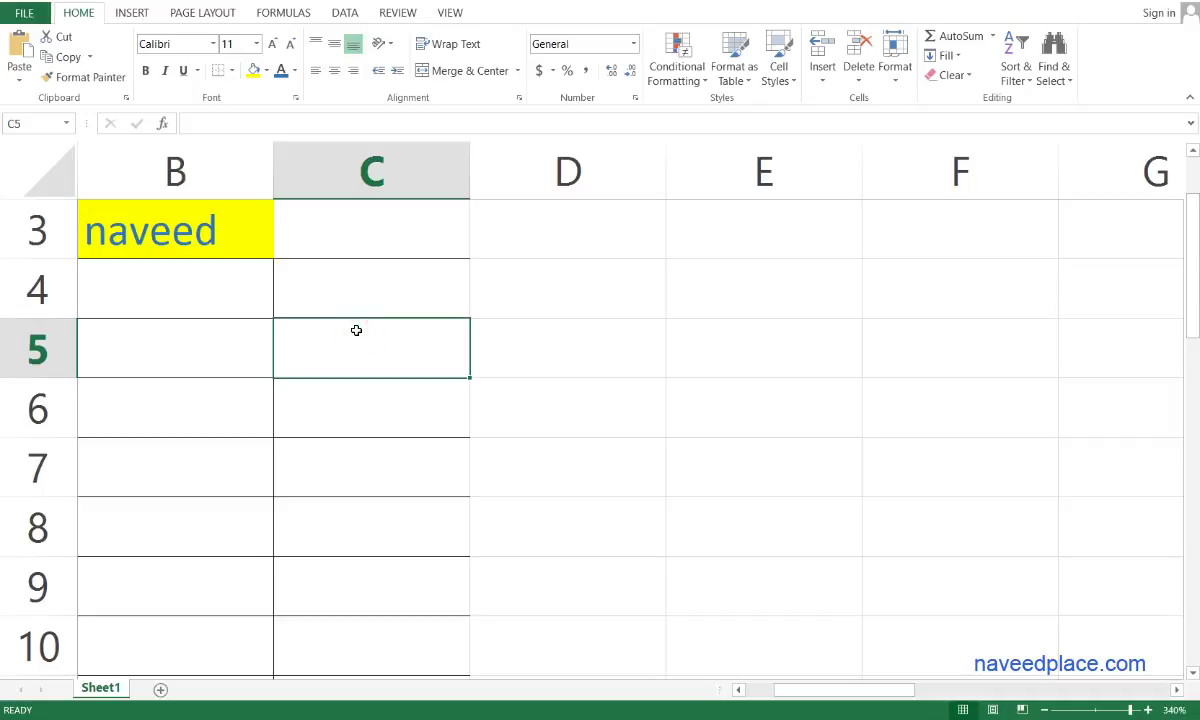
pyautogui.write('n')
pyautogui.press('BackSpace')
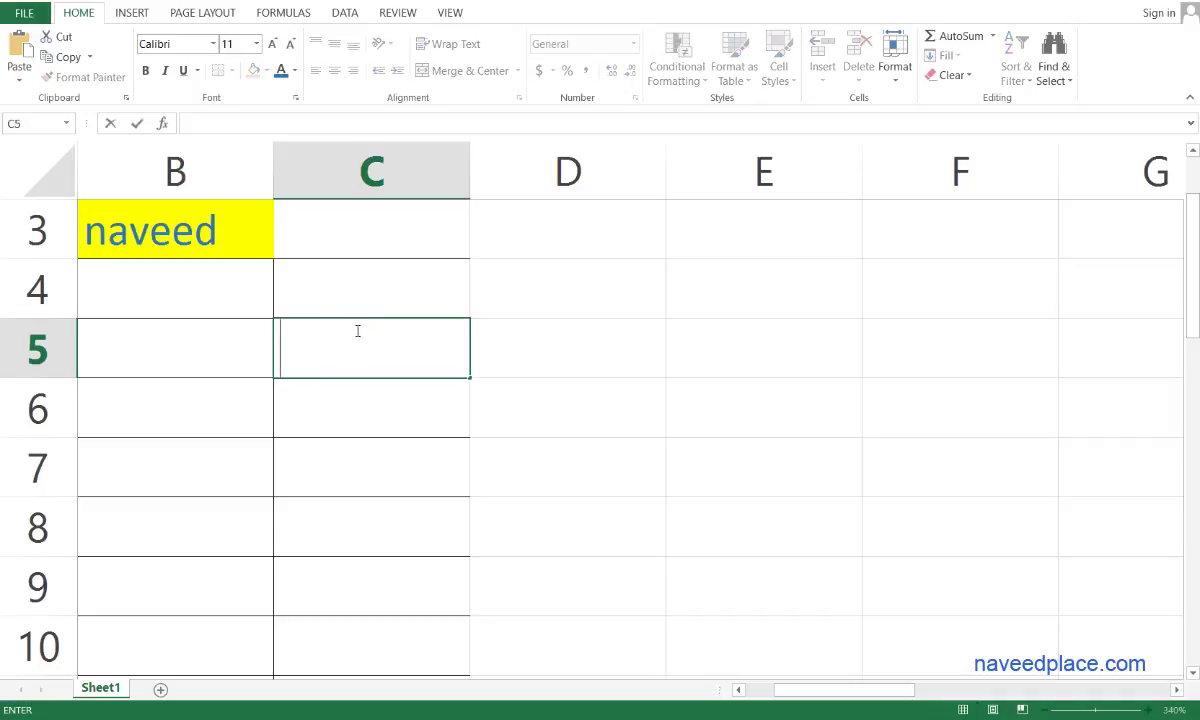
pyautogui.write('naveedplace')
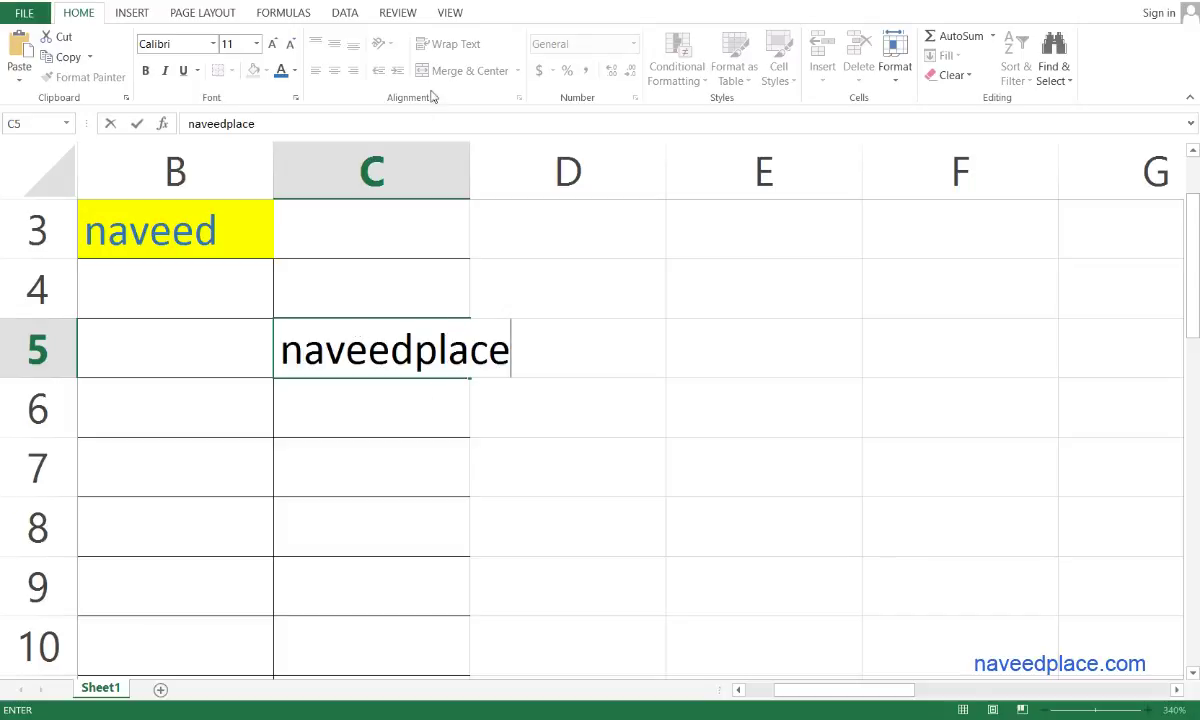
# Step: AutoFit the width of column C to the text in cell C5
pyautogui.click(474, 155)
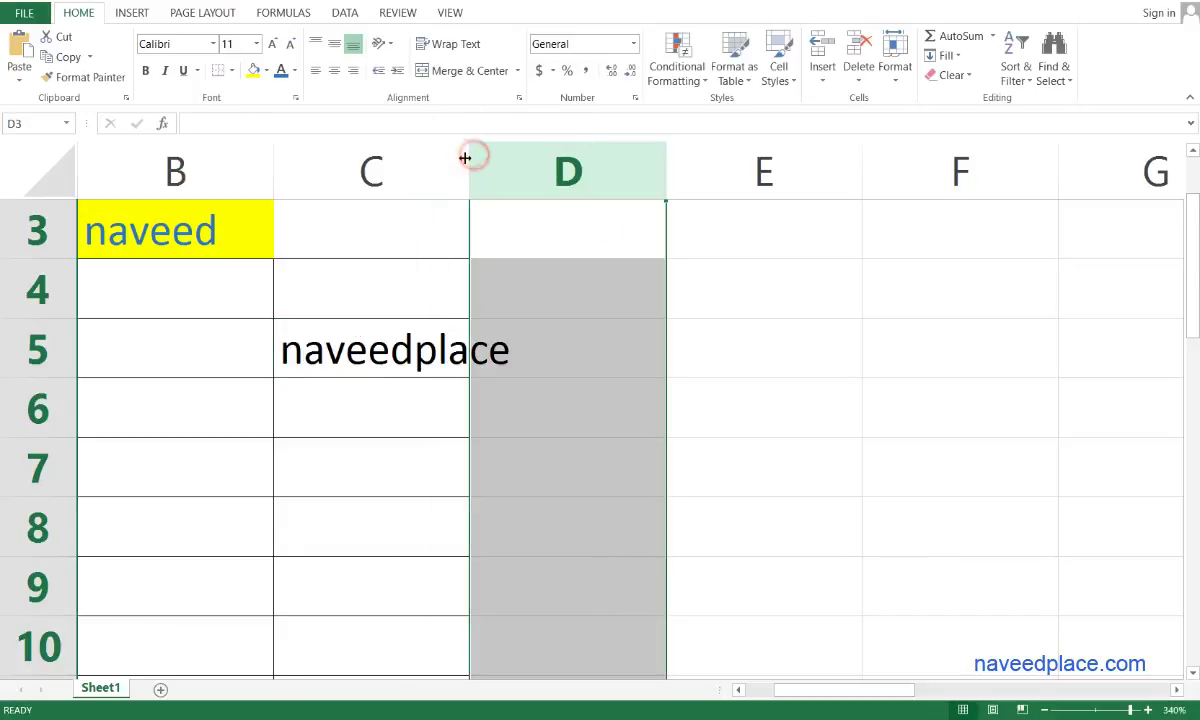
pyautogui.doubleClick(466, 157)
pyautogui.click(482, 415)
pyautogui.click(436, 354)
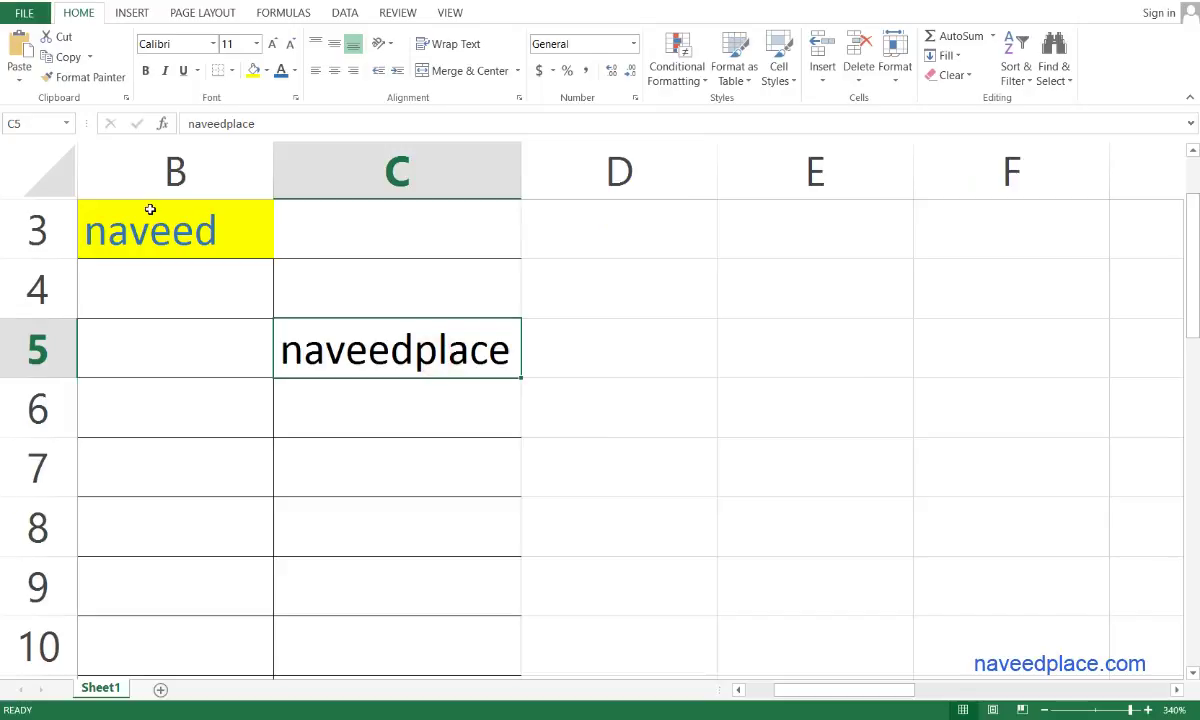
# Step: Try Format Painter from cell B3 onto cell C5, and undo the formatting
pyautogui.click(148, 226)
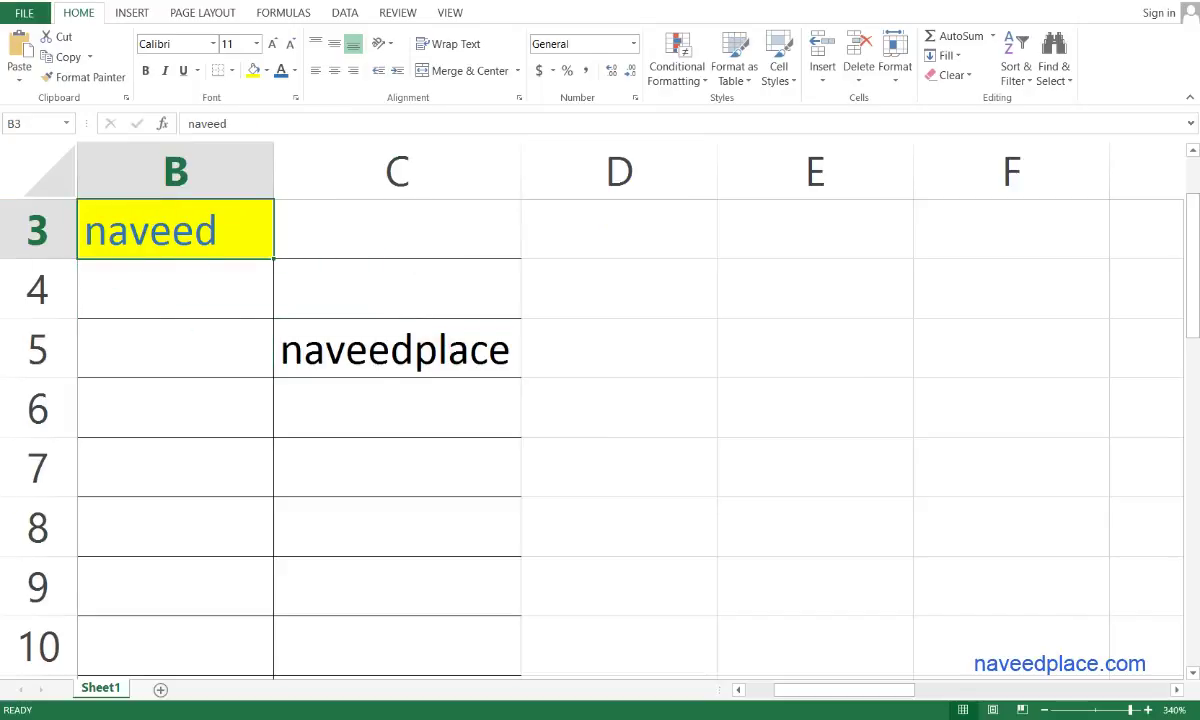
pyautogui.click(62, 79)
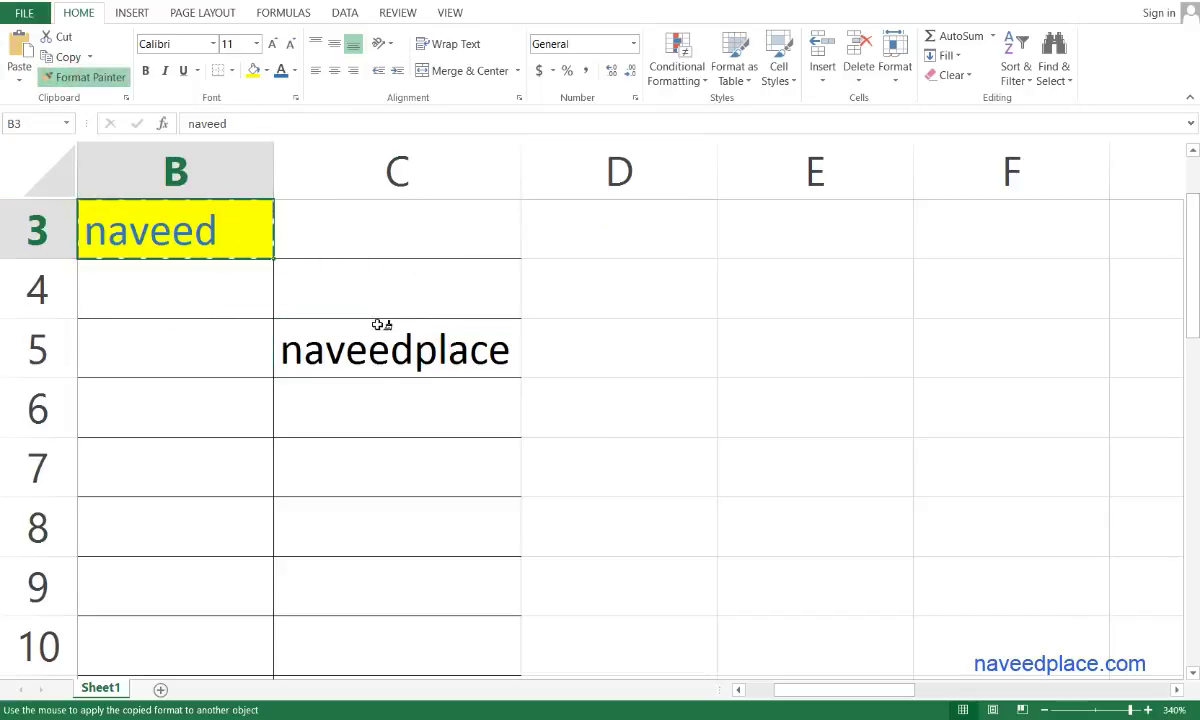
pyautogui.click(345, 312)
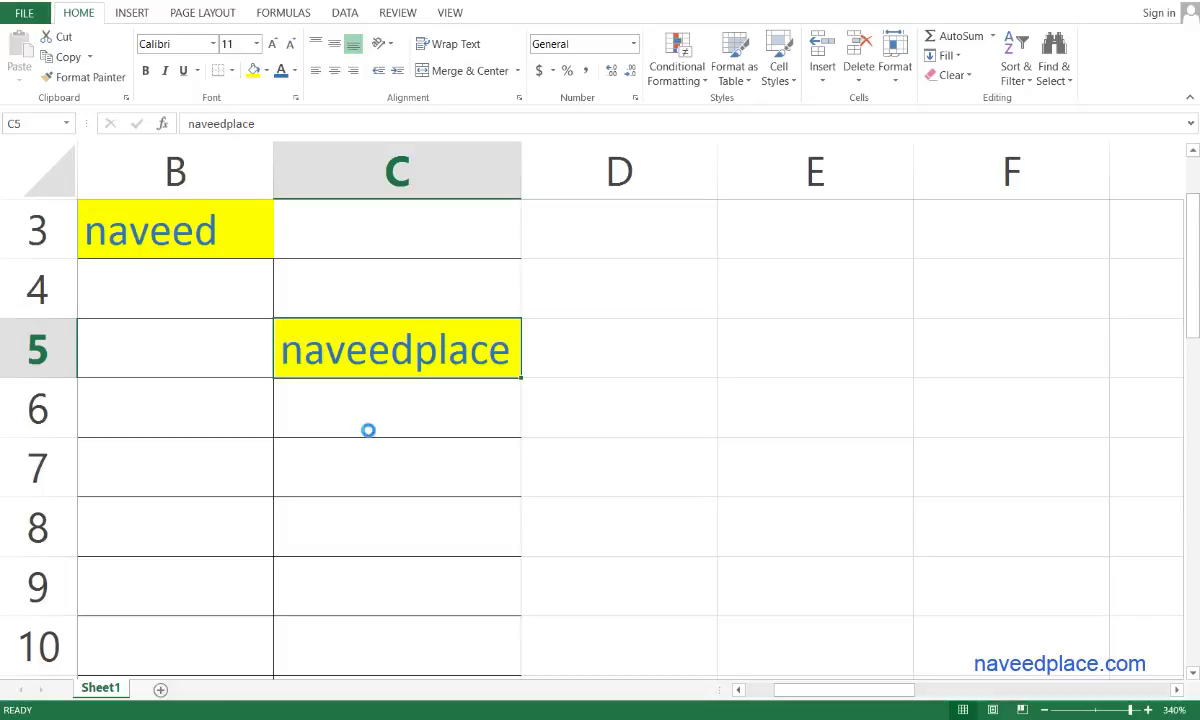
pyautogui.hotkey('ctrl', 'z')
# Step: Copy the fill and font color of cell B3 to cell C5 with Format Painter
pyautogui.click(247, 233)
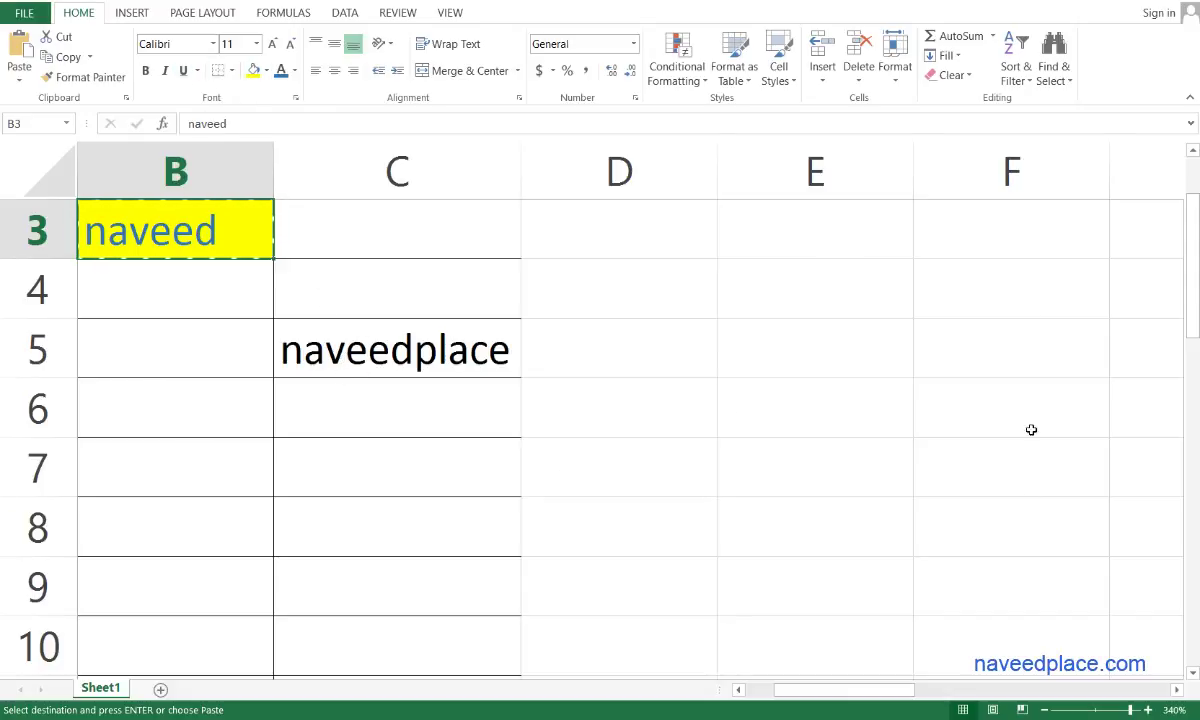
pyautogui.click(364, 458)
pyautogui.click(190, 230)
pyautogui.click(70, 84)
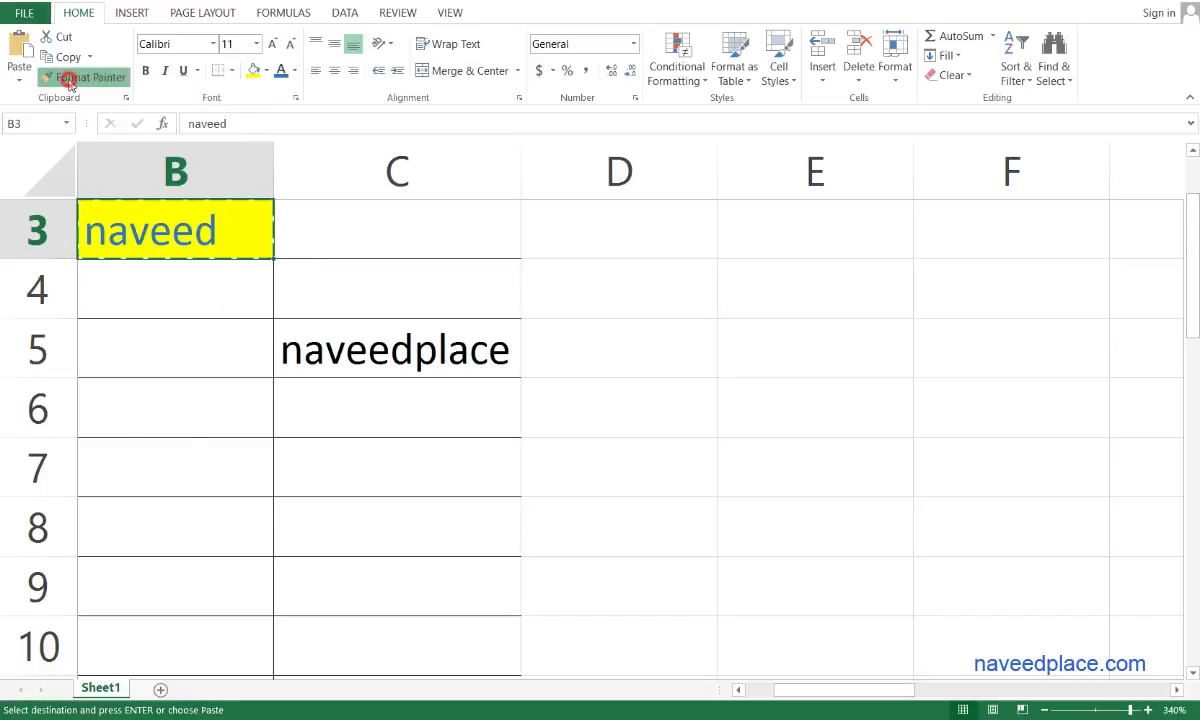
pyautogui.click(338, 350)
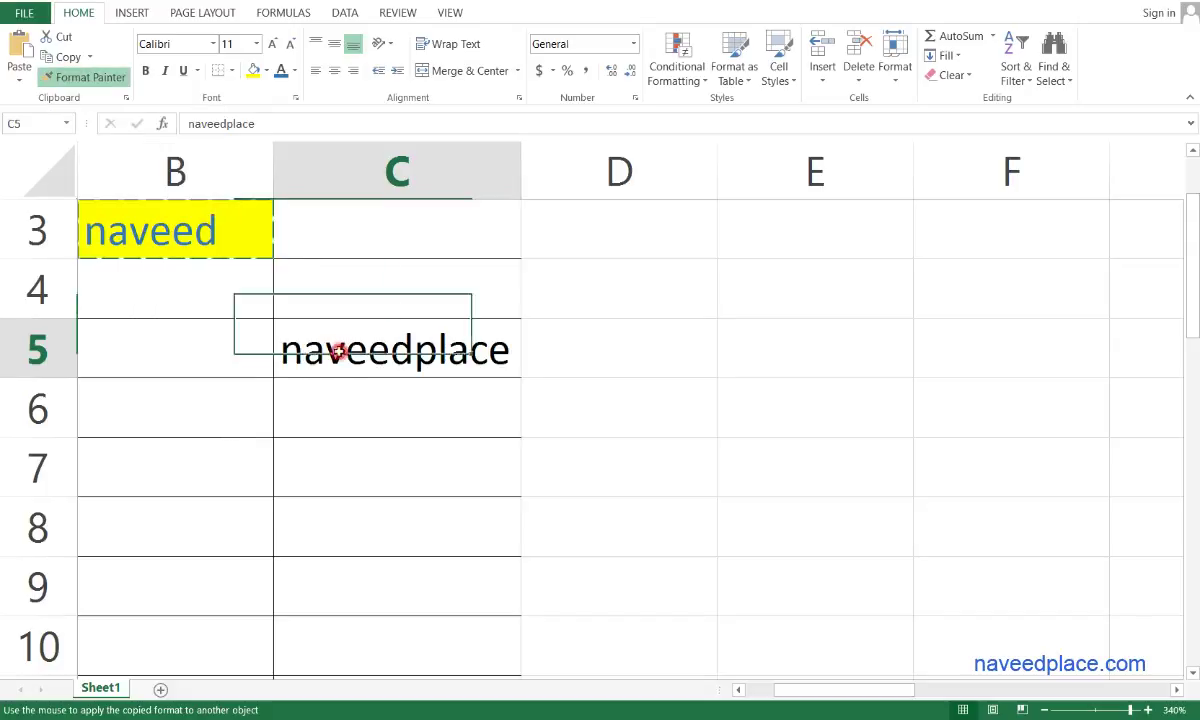